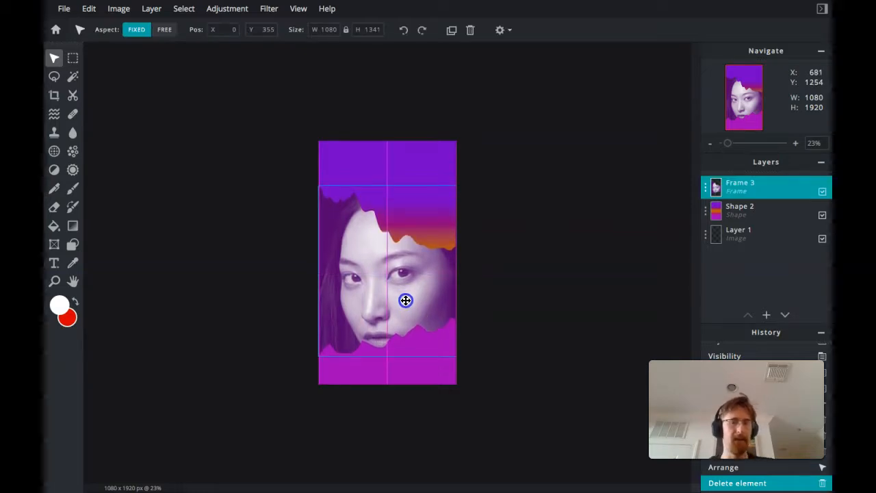
Move the portrait frame upward on the purple background to Y position 290, keeping X at 0.
left_click(327, 170)
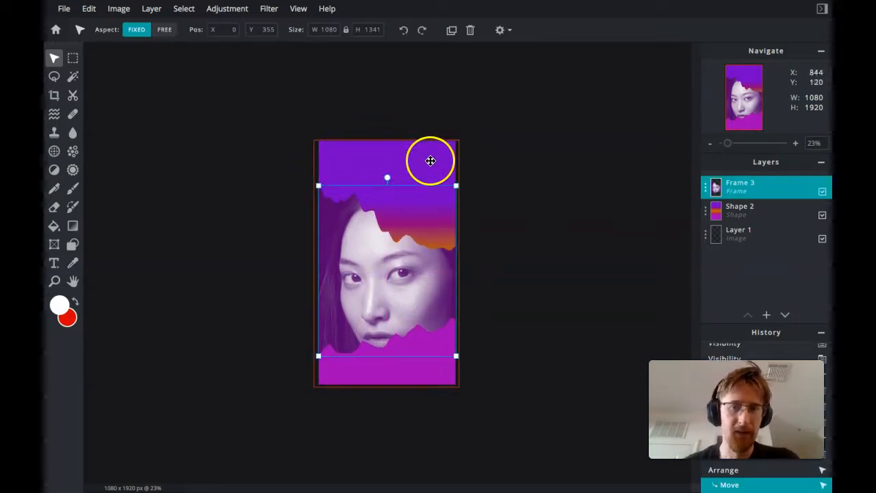
left_click_drag(391, 276, 392, 272)
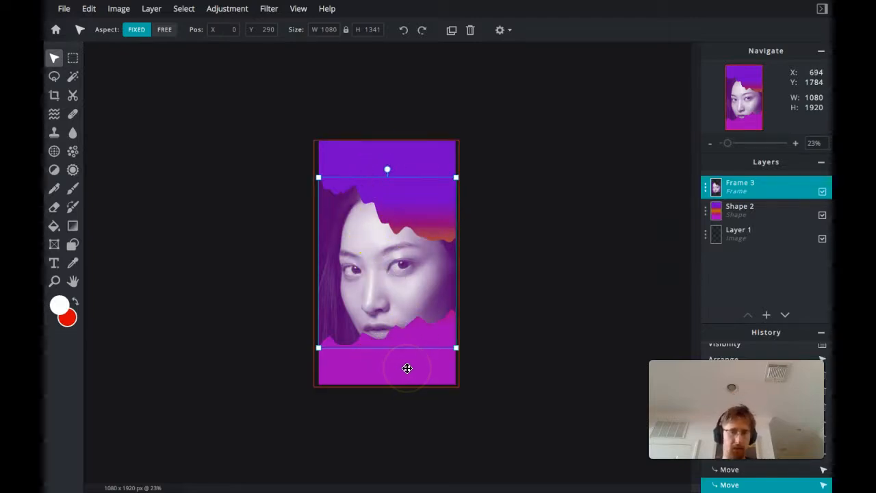
left_click(382, 394)
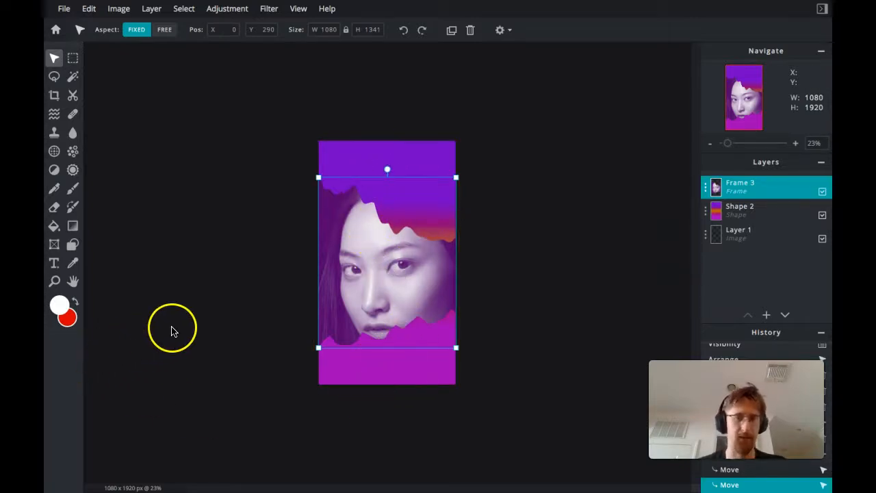
Draw a text box with the Text tool over the upper-right part of the poster, above the portrait's face.
left_click(56, 267)
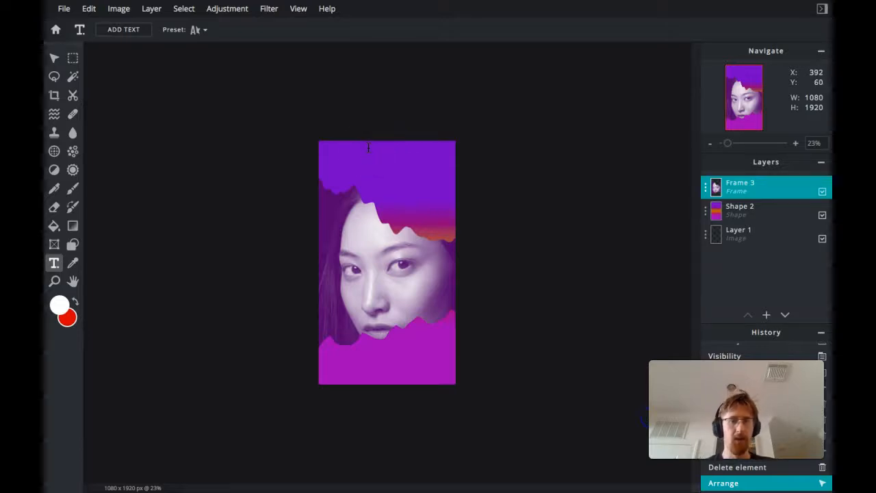
left_click_drag(371, 147, 385, 161)
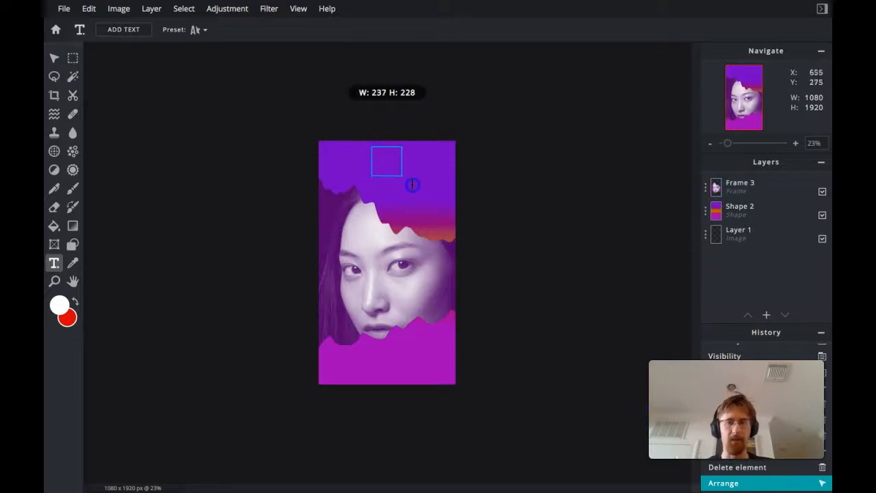
left_click_drag(436, 206, 443, 221)
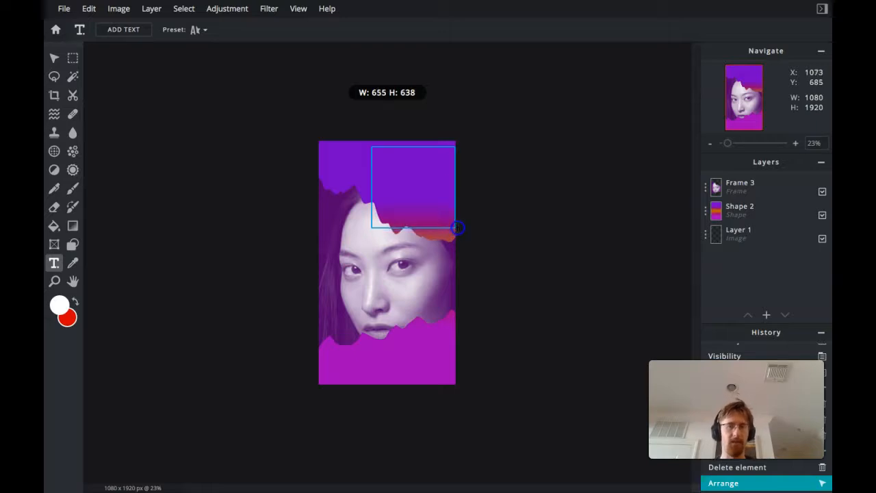
left_click_drag(450, 231, 448, 231)
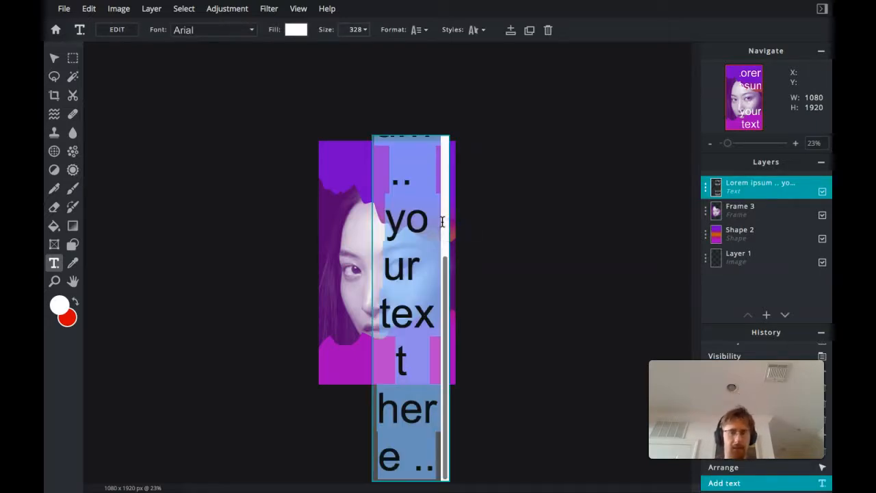
scroll(403, 217, "up", 5)
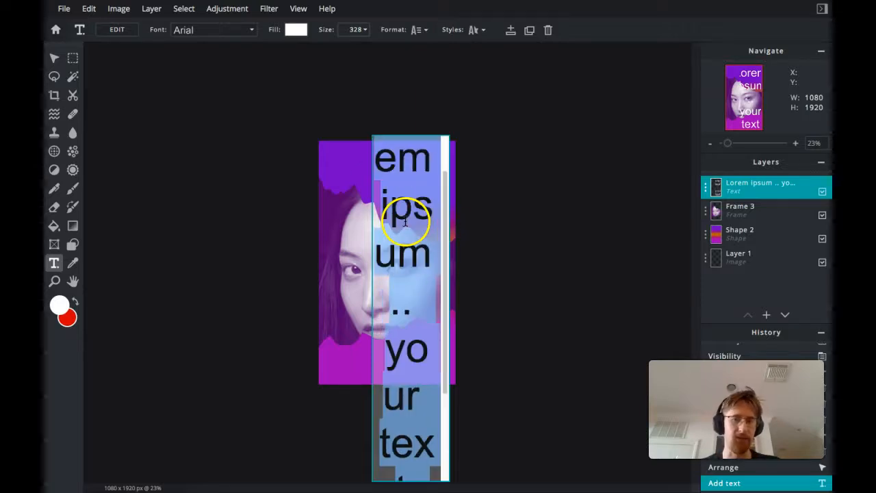
scroll(433, 253, "down", 4)
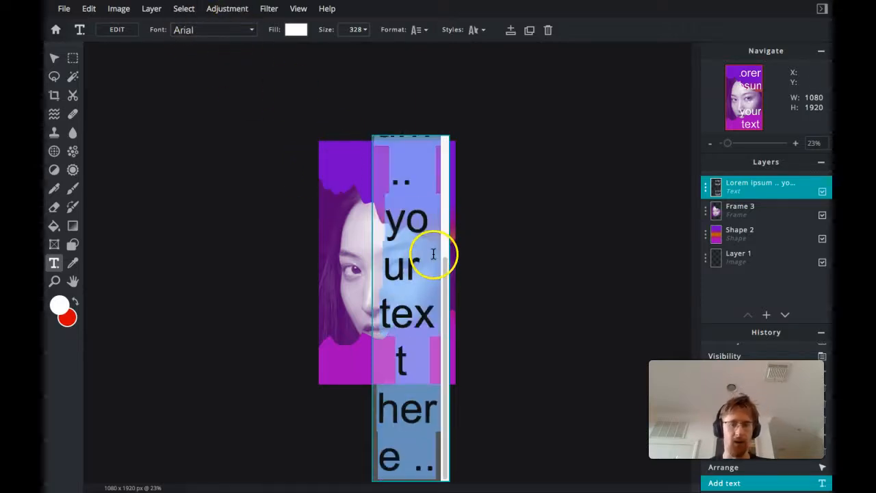
scroll(425, 280, "up", 4)
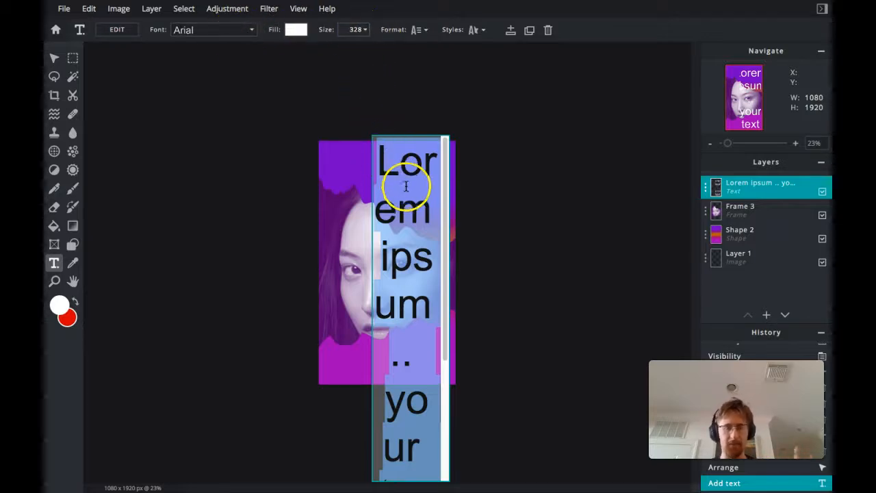
Replace the placeholder text in the new text box with "Stop AAPI Hate" and finish editing it.
type("S")
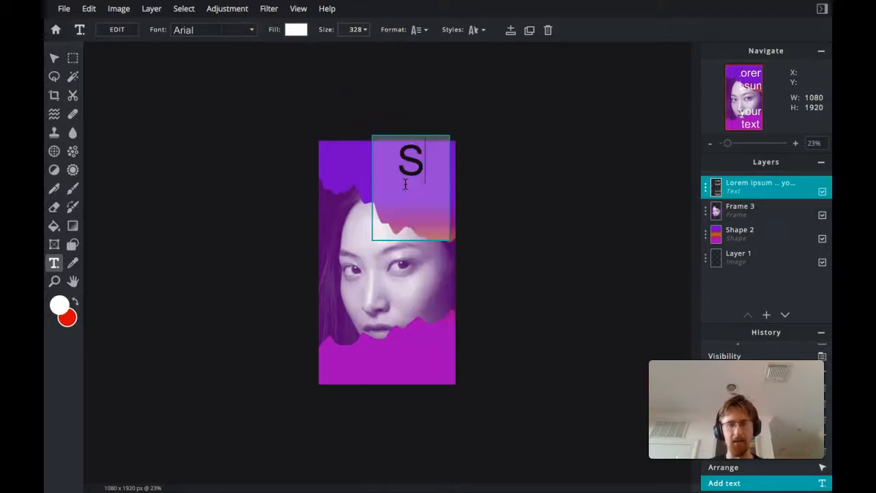
type("top")
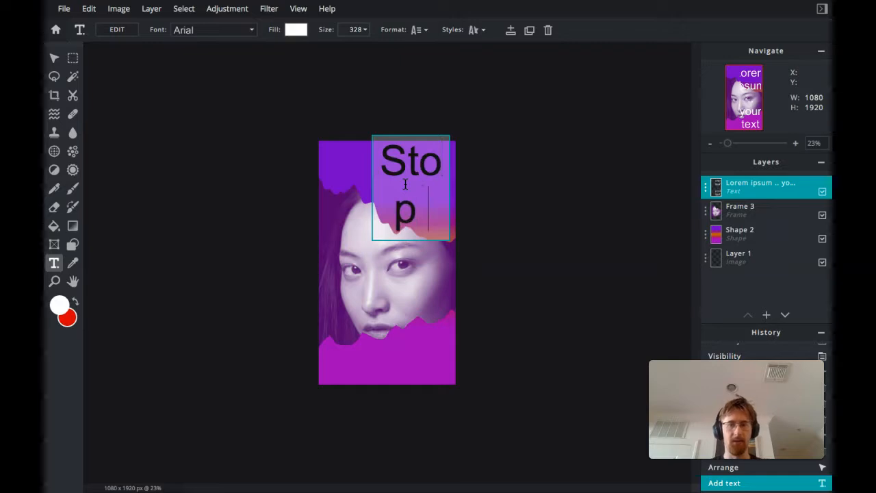
type(" AA PI HATE")
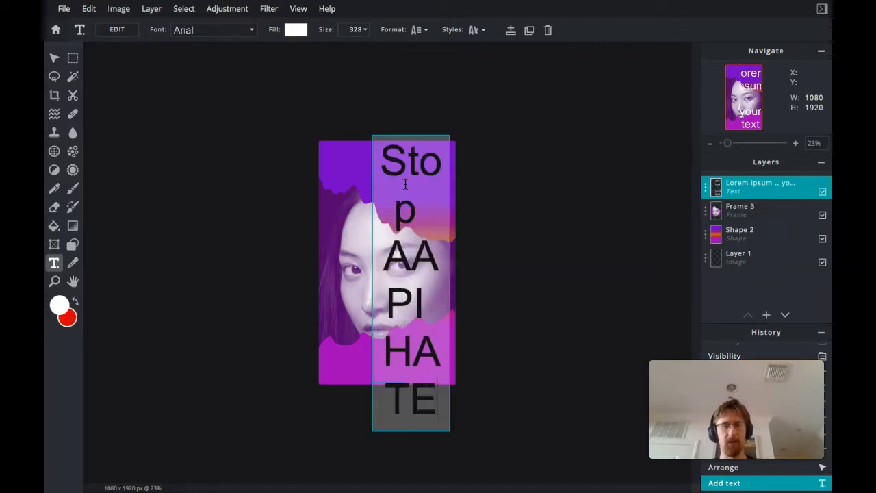
key("BackSpace")
key("BackSpace")
key("BackSpace")
type("ate")
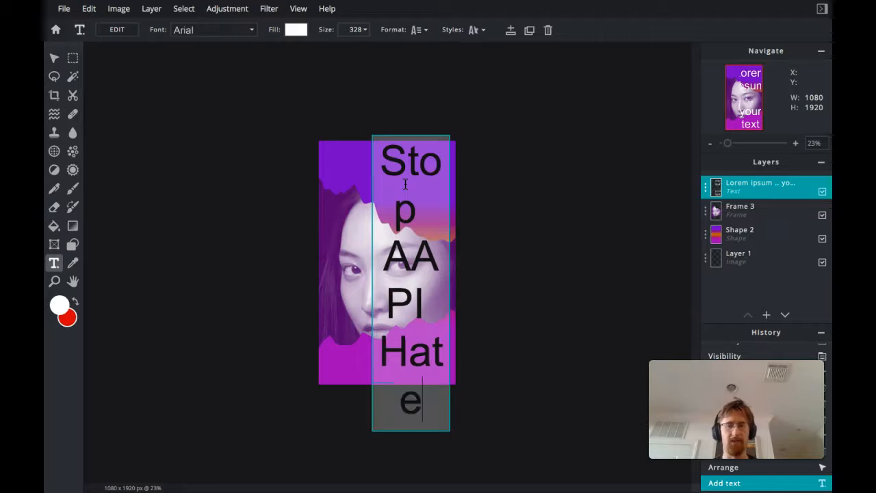
left_click(349, 226)
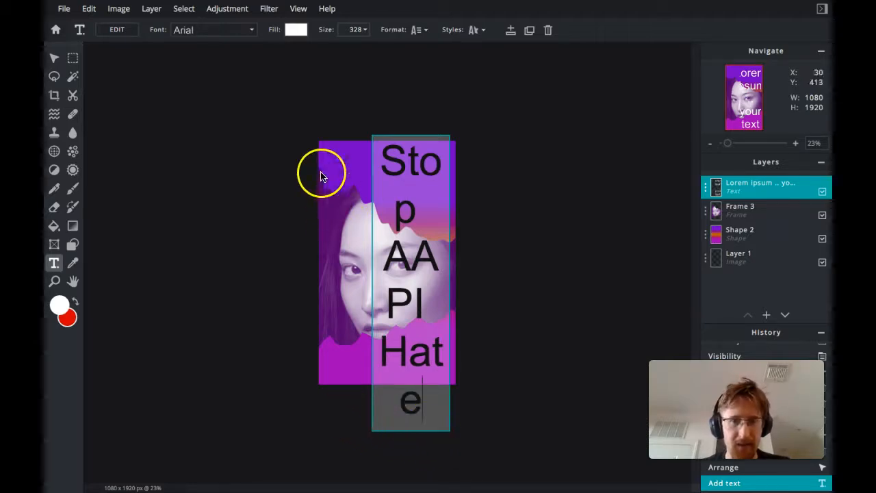
left_click(343, 284)
Resize the "Stop AAPI Hate" text to size 171, widen its box and place it in the poster's upper-right corner.
left_click_drag(404, 294, 415, 231)
left_click(437, 186)
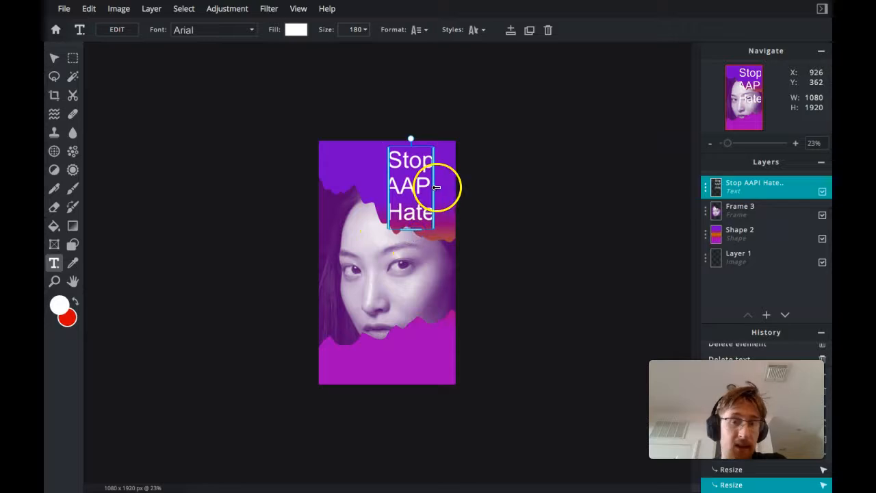
mouse_move(448, 187)
left_mouse_down()
mouse_move(470, 185)
mouse_move(416, 183)
mouse_move(449, 189)
left_mouse_up()
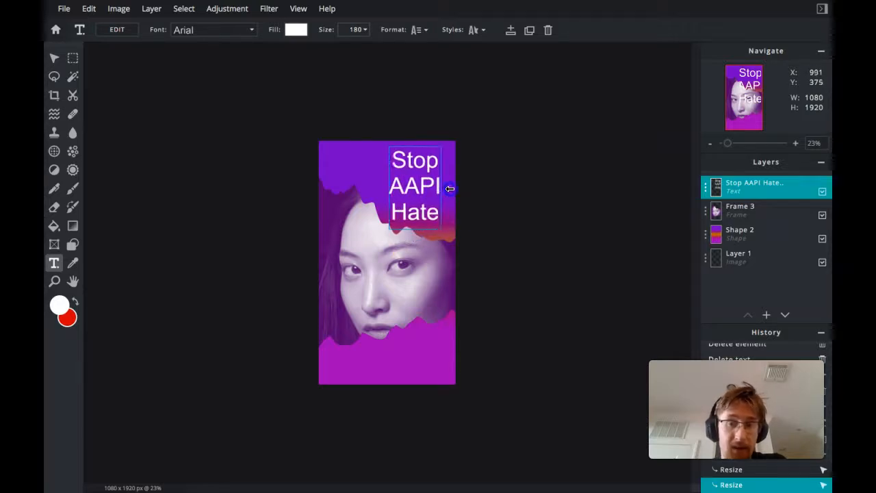
left_click(390, 186)
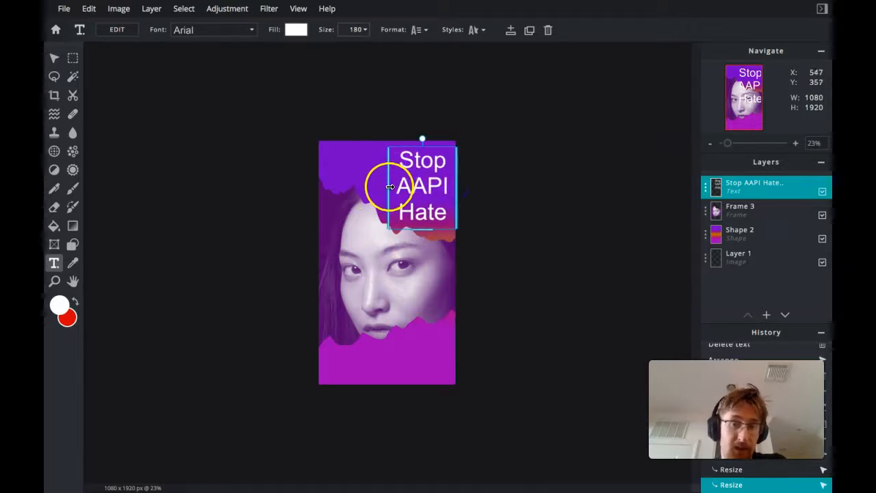
left_click_drag(377, 188, 380, 188)
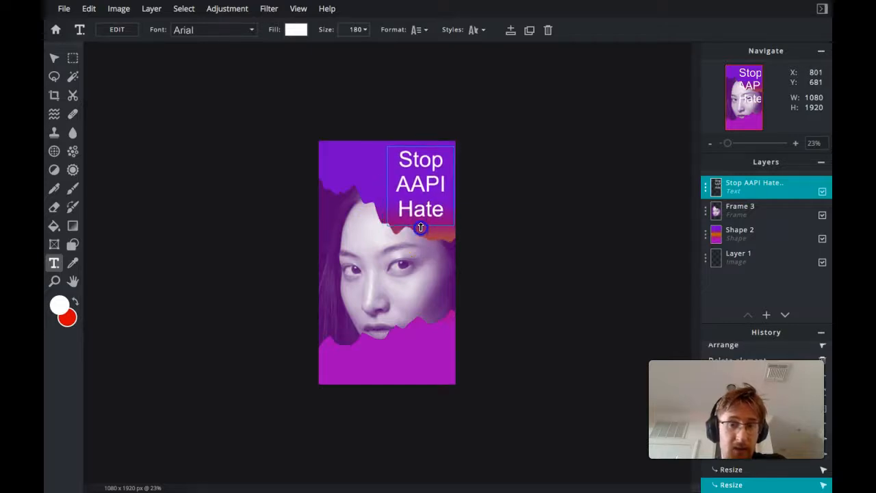
left_click_drag(408, 189, 405, 188)
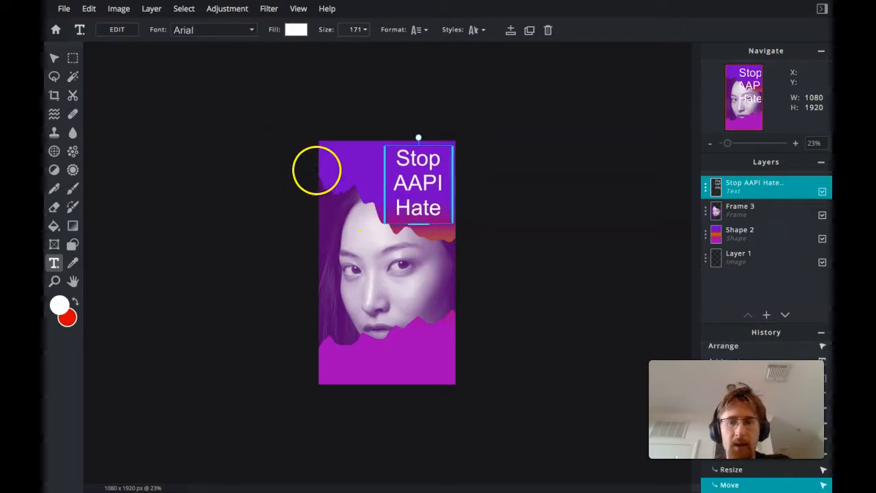
Browse the available fonts and set the "Stop AAPI Hate" text to the outlined Goorraatt font.
scroll(203, 242, "up", 4)
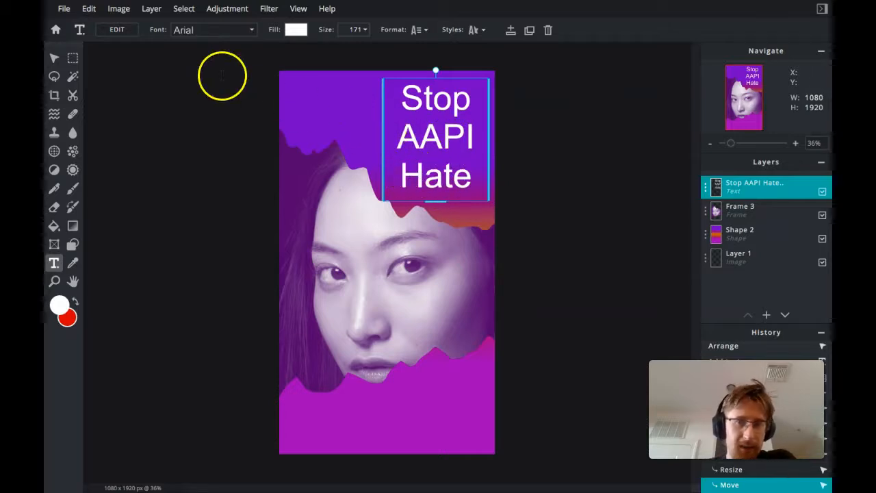
left_click(249, 34)
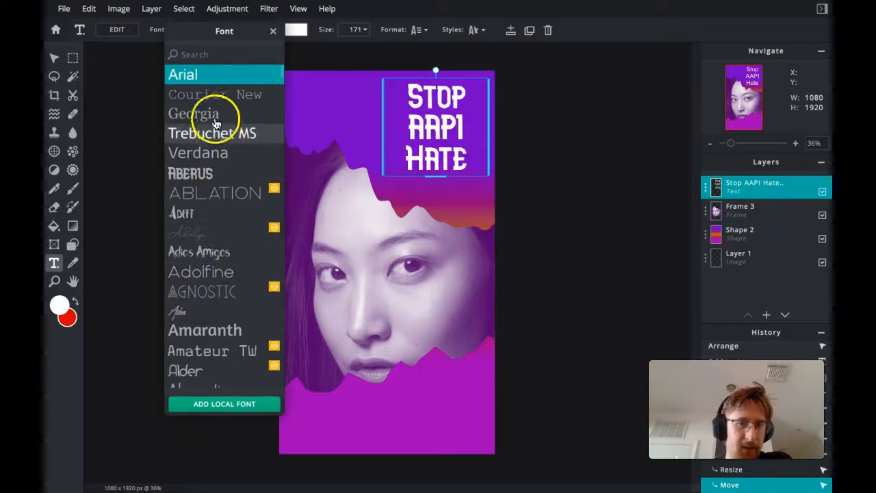
left_click(140, 88)
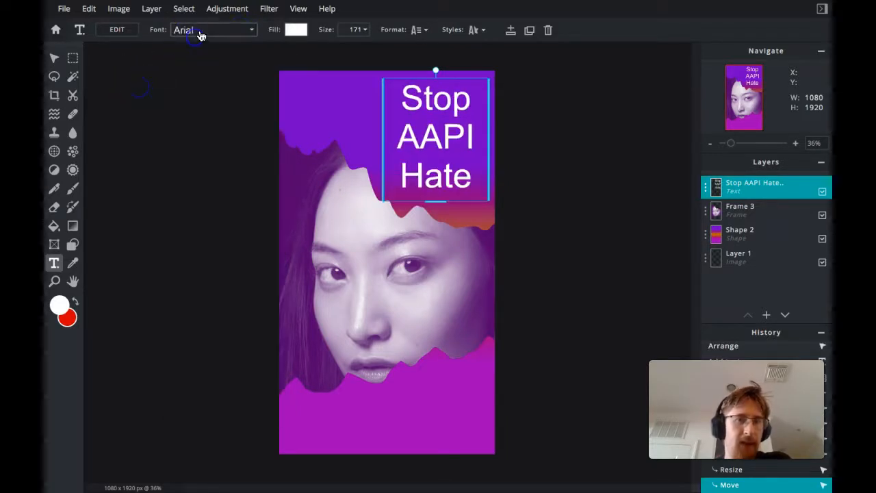
left_click(201, 34)
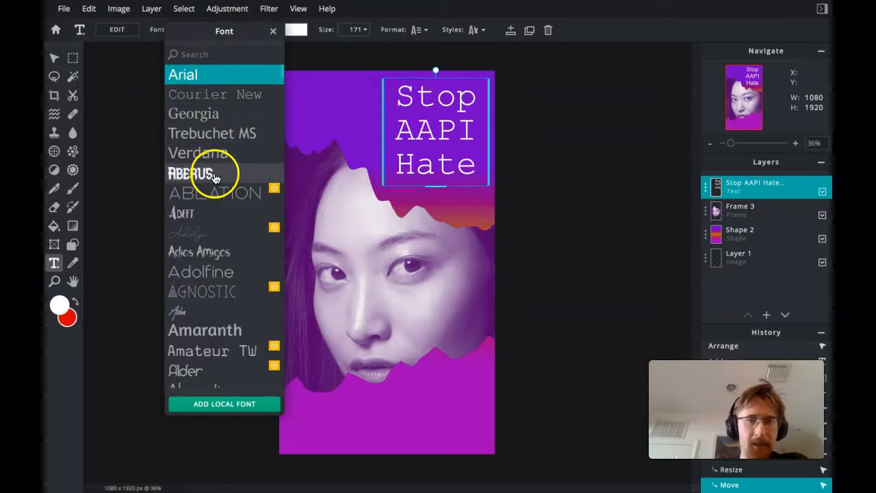
scroll(222, 260, "down", 10)
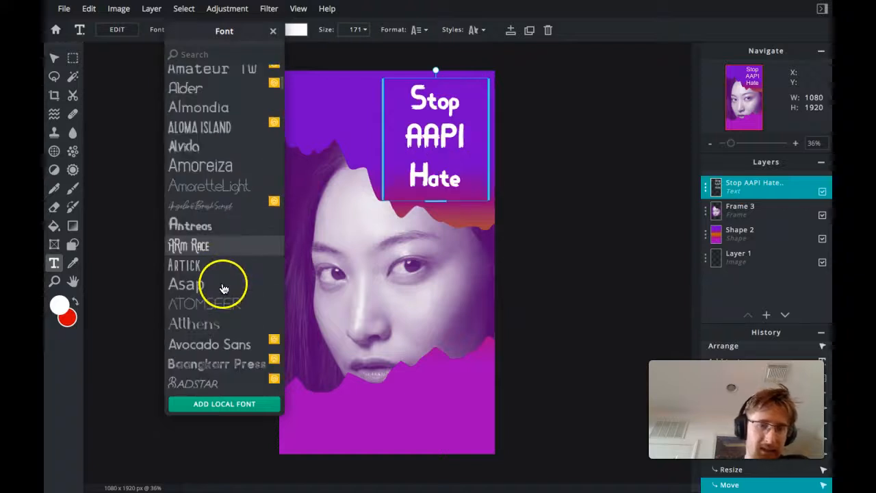
scroll(224, 291, "down", 3)
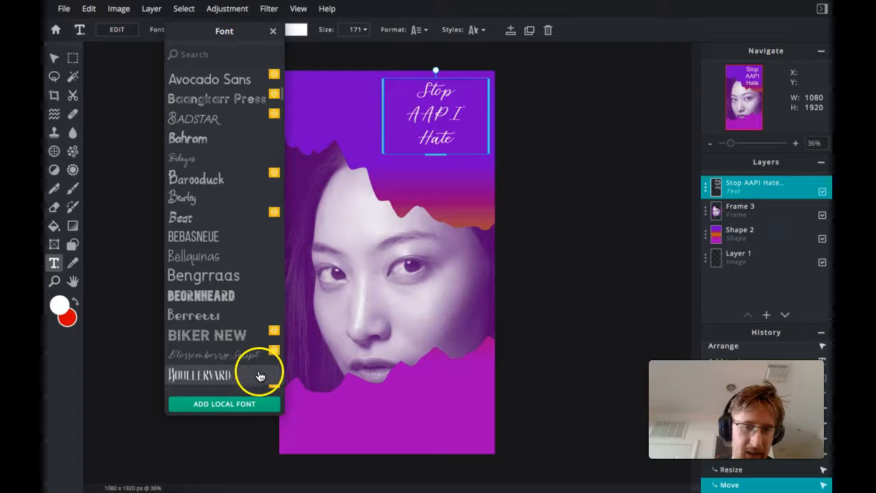
scroll(260, 375, "down", 3)
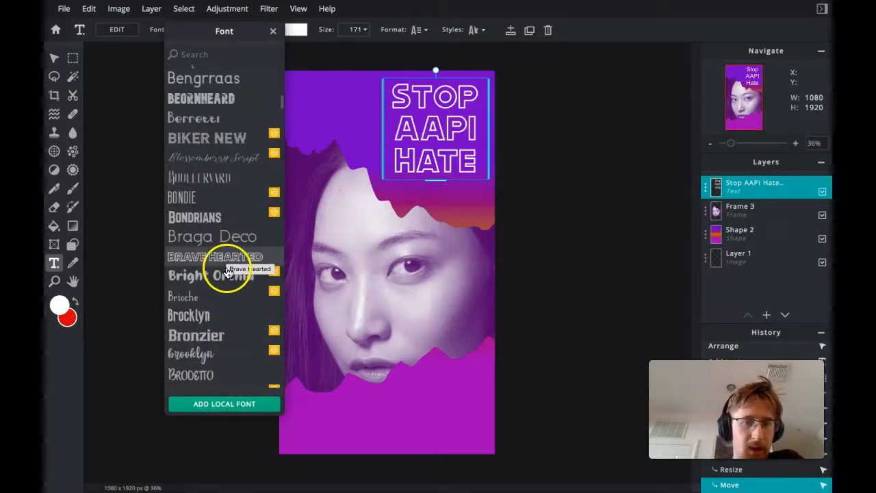
scroll(231, 294, "down", 5)
scroll(233, 284, "down", 15)
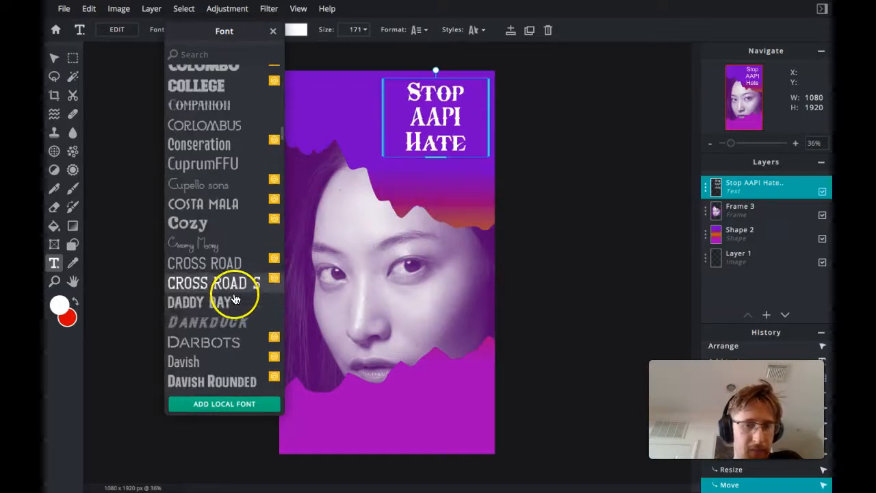
scroll(234, 310, "up", 6)
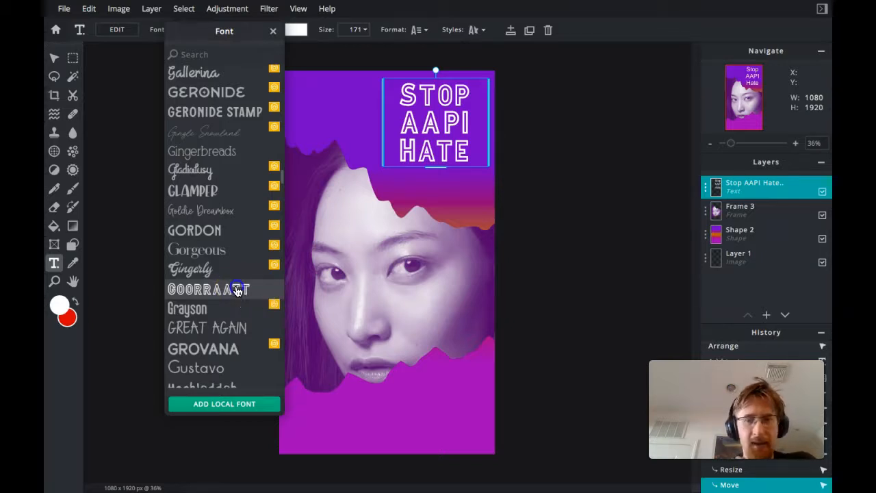
left_click(236, 290)
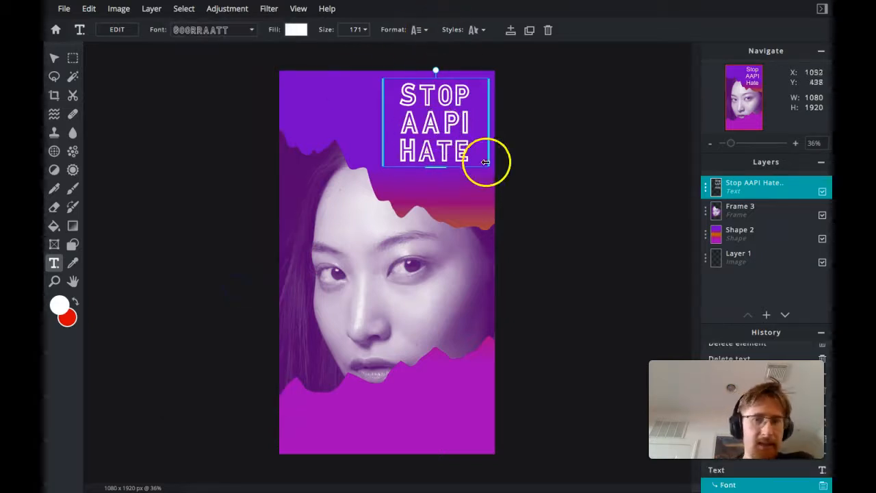
Enlarge the "Stop AAPI Hate" text to size 221, adjust its box width and reposition it within the upper-right corner.
left_click_drag(440, 167, 438, 194)
left_click(429, 90)
left_click_drag(432, 81, 423, 81)
left_click_drag(361, 119, 376, 121)
left_click_drag(448, 122, 443, 121)
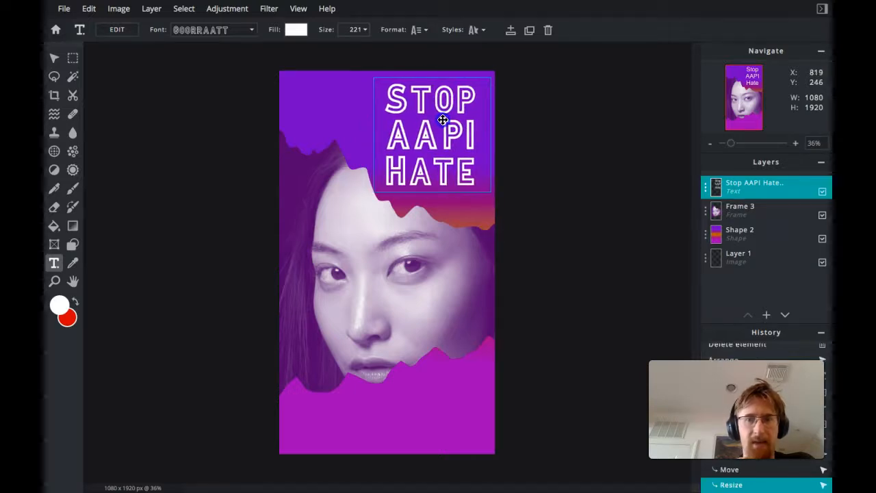
left_click_drag(373, 137, 380, 135)
left_click_drag(401, 92, 396, 78)
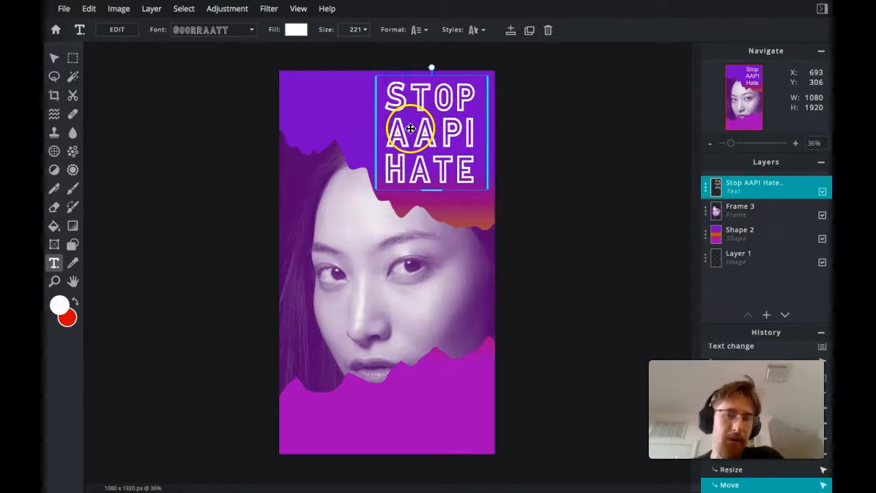
Change the fill of the "Stop AAPI Hate" text to pale yellow #FDFCC9.
double_click(385, 95)
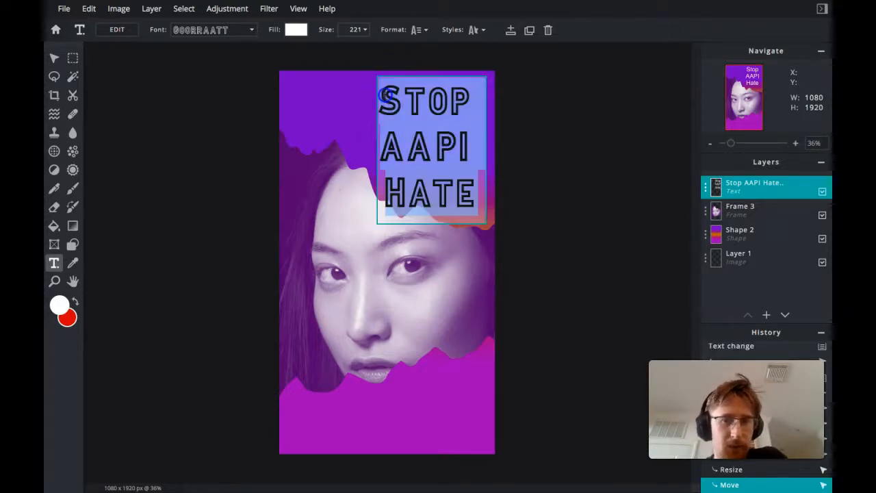
left_click(425, 116)
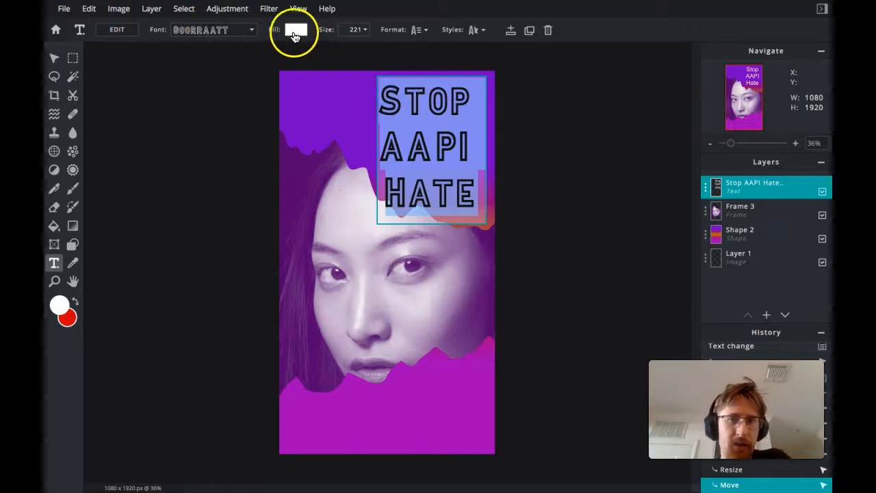
left_click(295, 31)
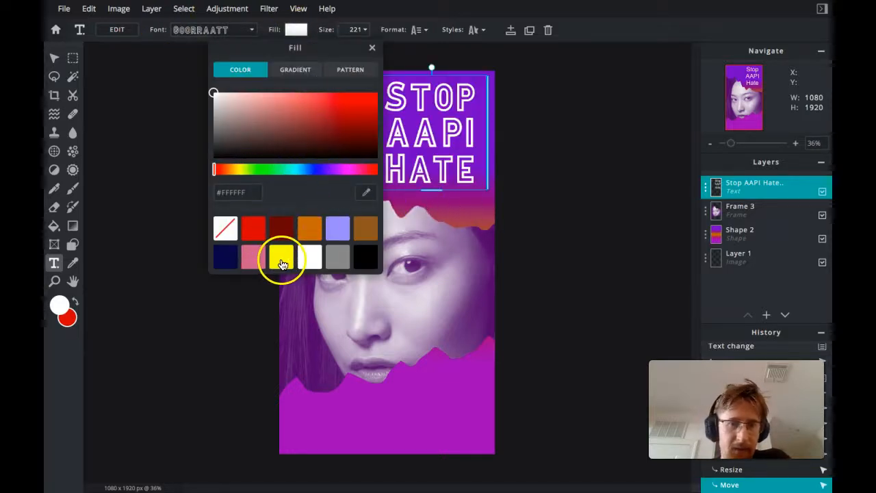
left_click(282, 257)
left_click_drag(356, 98, 247, 91)
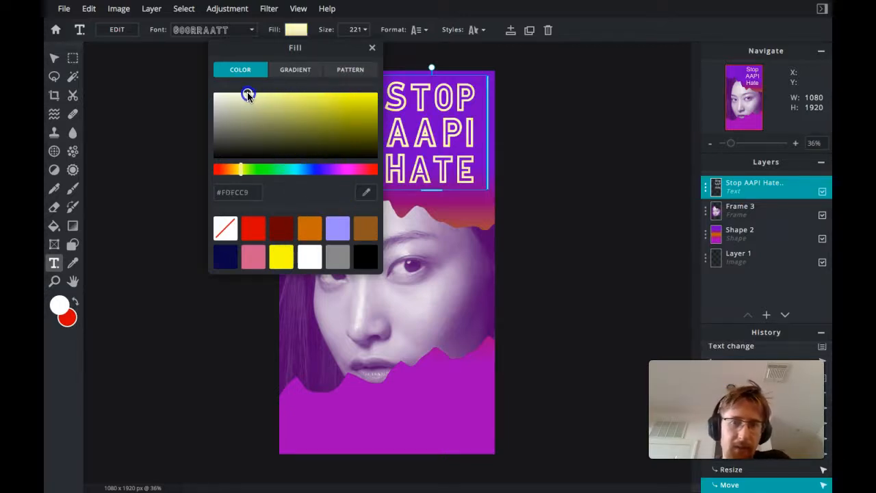
left_click(180, 120)
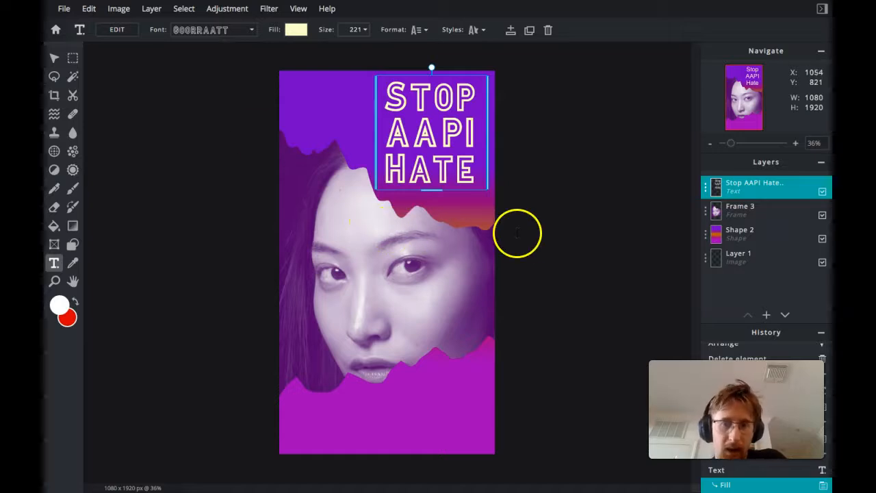
Try right and left alignment on the "Stop AAPI Hate" text and settle on centre alignment.
scroll(520, 239, "up", 4)
scroll(546, 242, "down", 2)
left_click(577, 198)
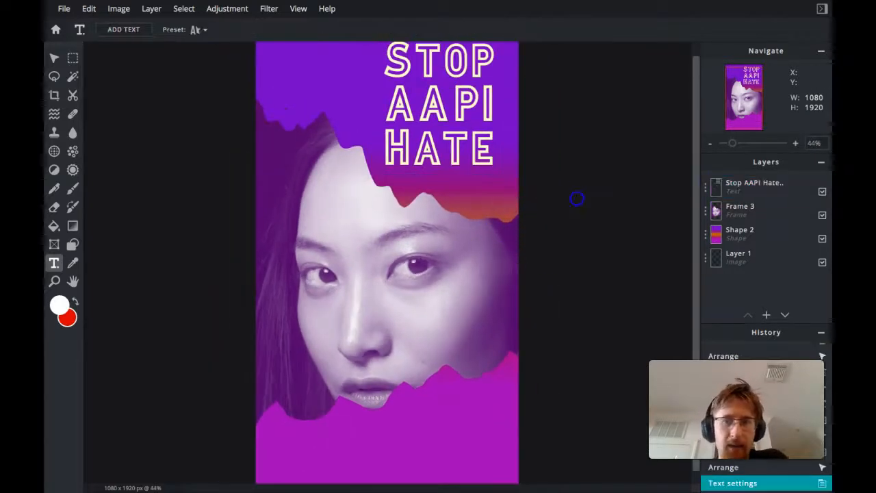
scroll(431, 212, "up", 2)
scroll(411, 164, "down", 1)
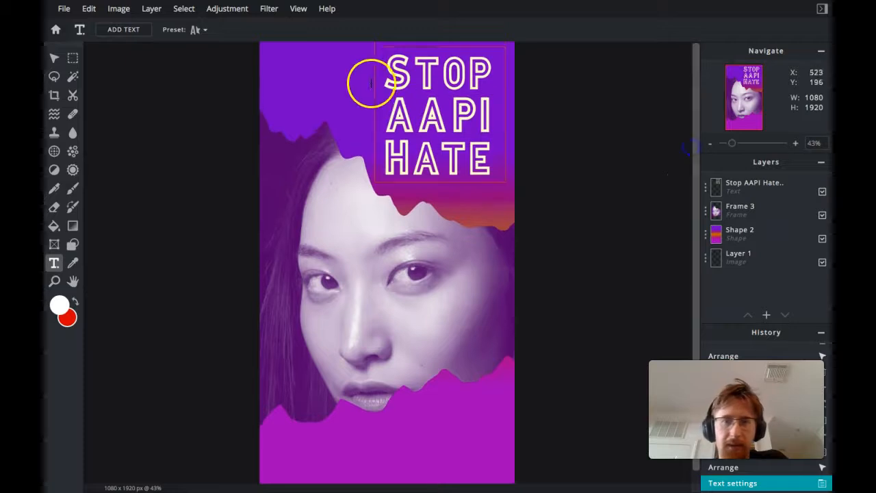
left_click(392, 74)
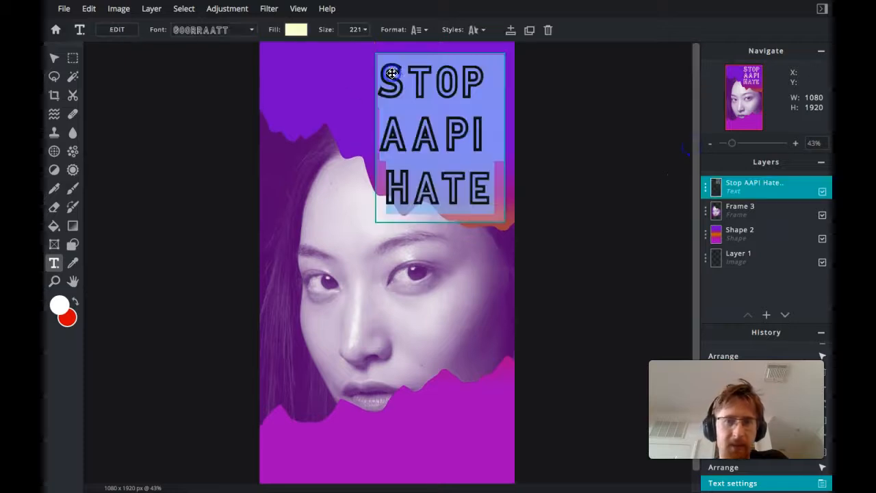
left_click(54, 262)
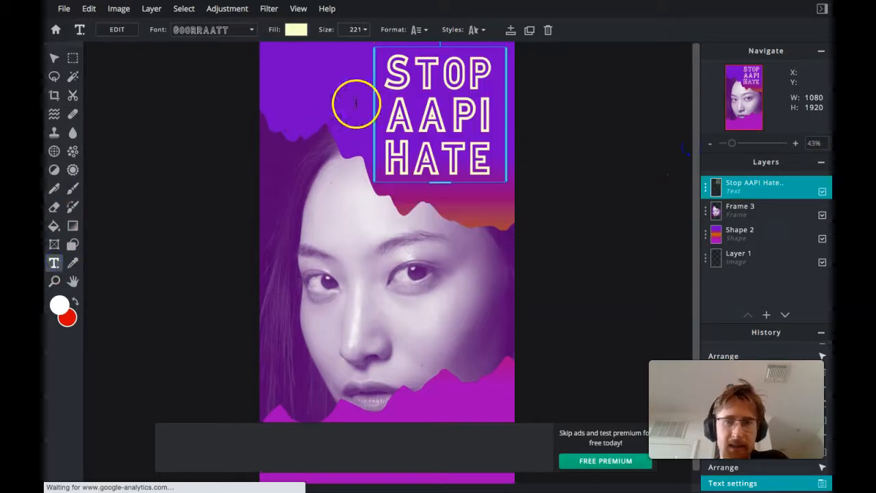
left_click(395, 73)
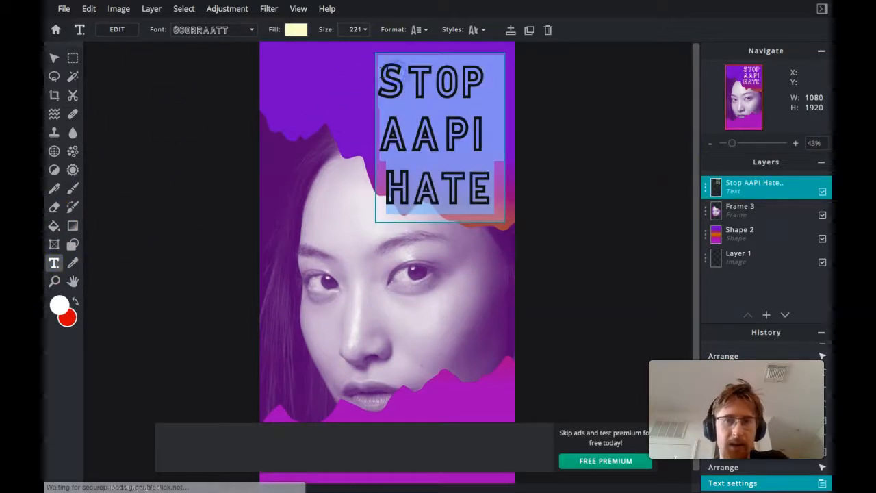
left_click(424, 29)
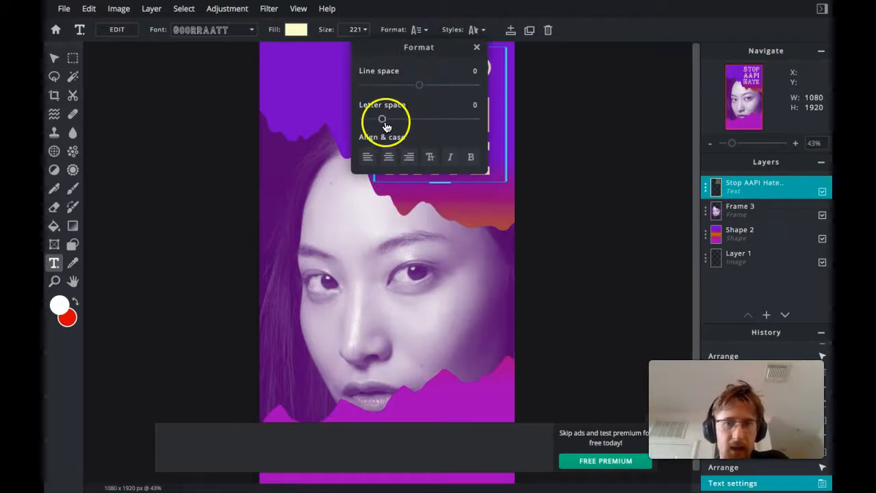
left_click_drag(402, 45, 560, 63)
left_click(563, 180)
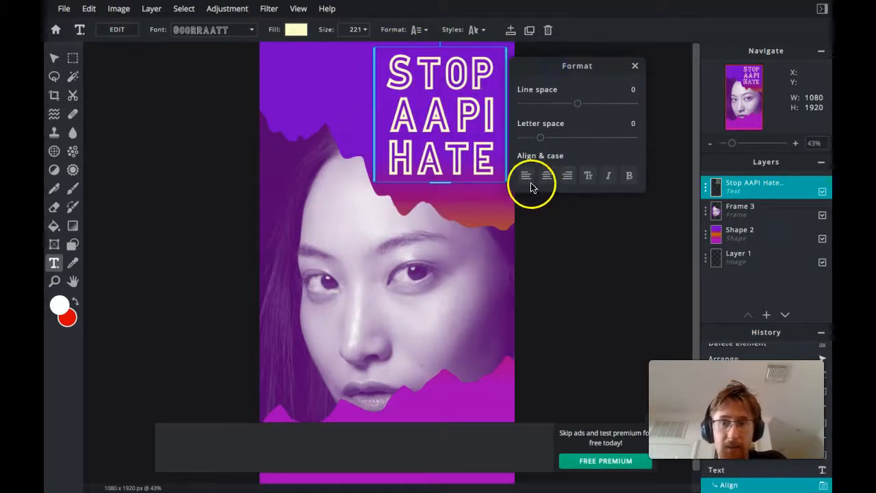
left_click(525, 178)
left_click(546, 177)
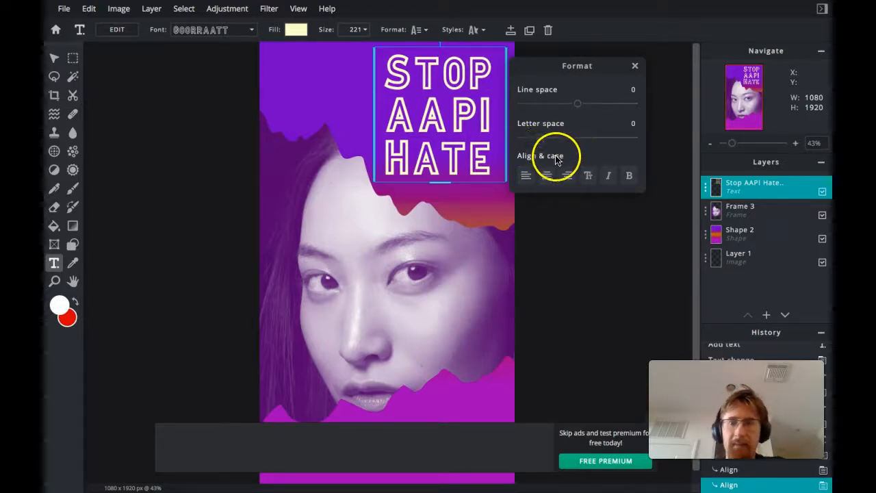
Set the "Stop AAPI Hate" text's letter space to 4 and its line space to -8.
mouse_move(544, 139)
left_mouse_down()
mouse_move(556, 139)
mouse_move(527, 141)
mouse_move(547, 137)
left_mouse_up()
left_click_drag(577, 108, 574, 108)
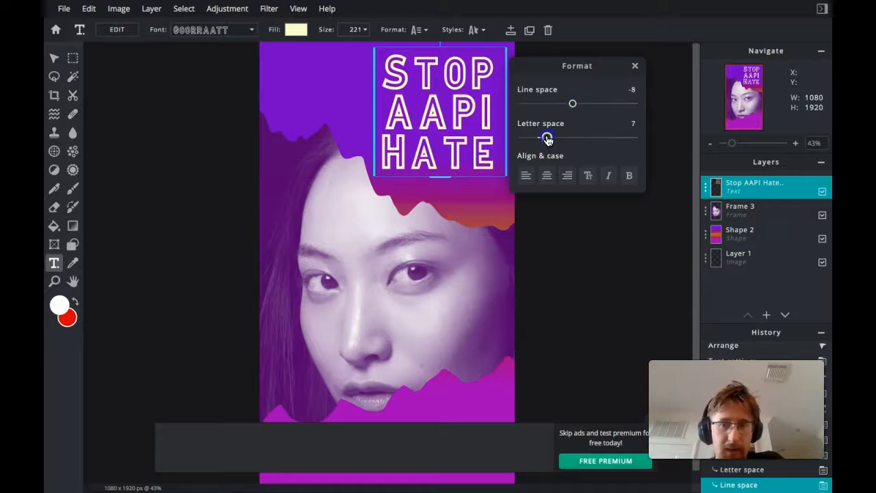
left_click_drag(547, 139, 545, 139)
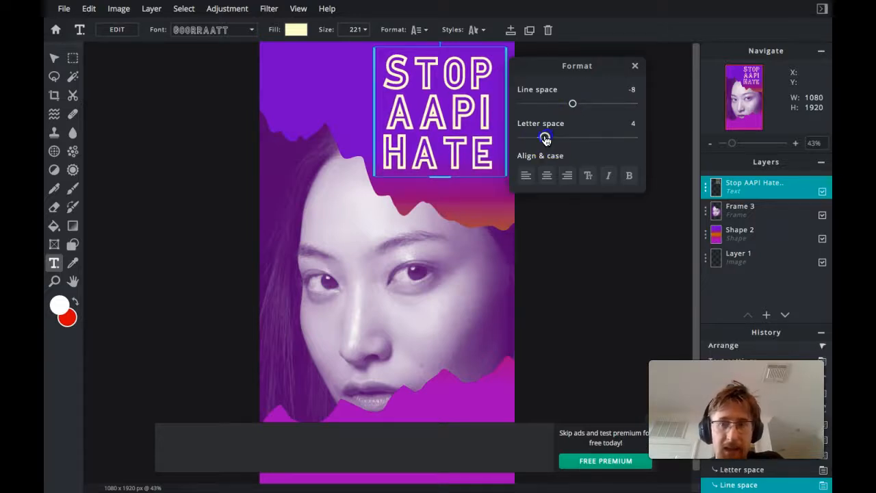
left_click(636, 66)
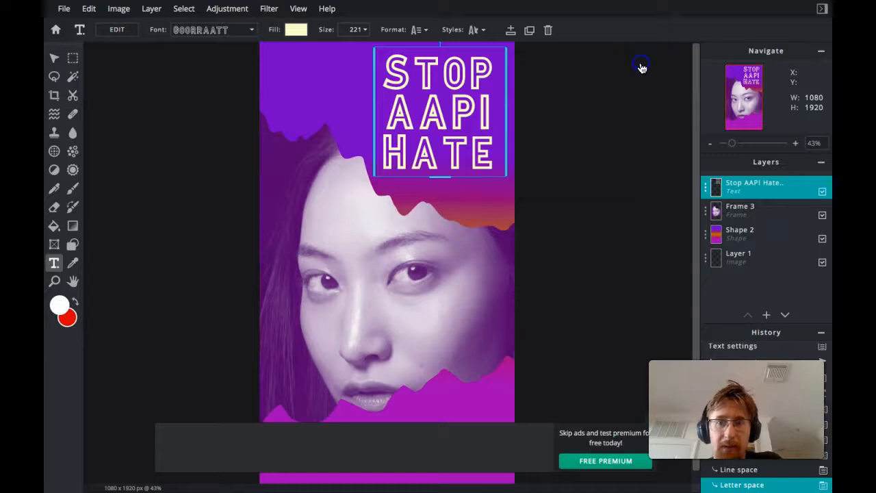
Try the Circle curve style on the "Stop AAPI Hate" text, testing its Flip and Spread options.
left_click(483, 32)
left_click_drag(530, 49, 604, 61)
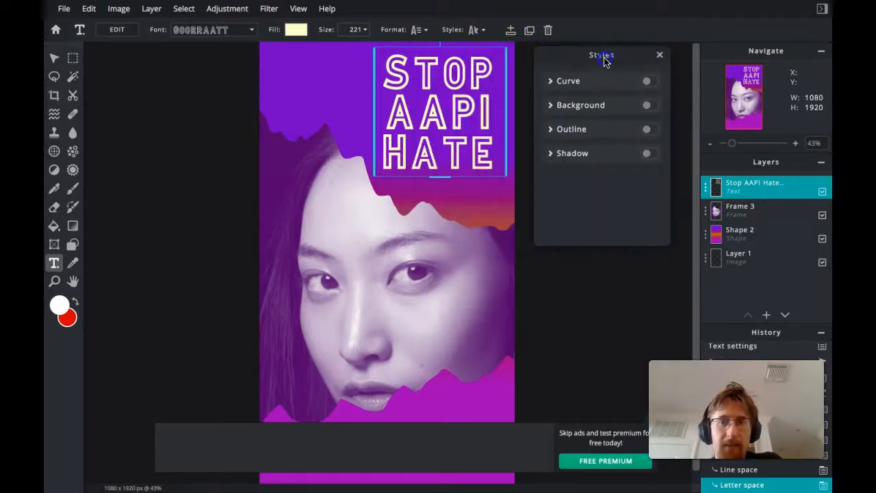
left_click(651, 82)
left_click(594, 111)
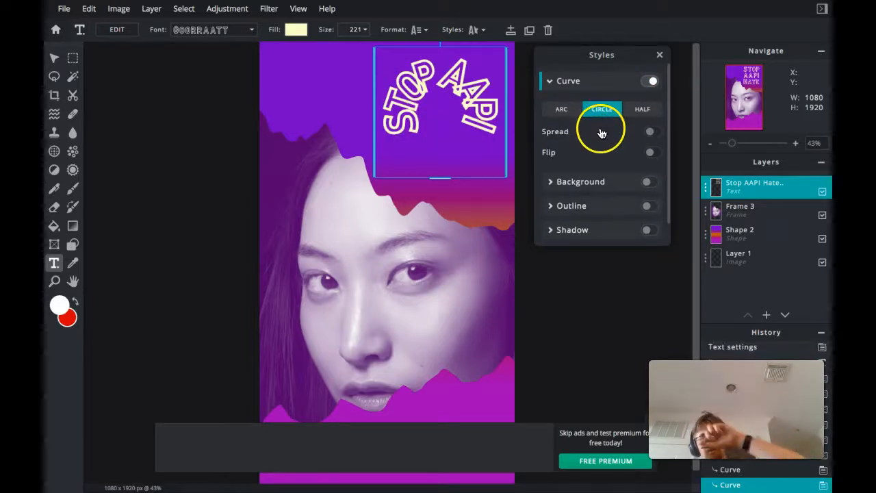
left_click(650, 155)
left_click(650, 154)
left_click(650, 132)
left_click(652, 132)
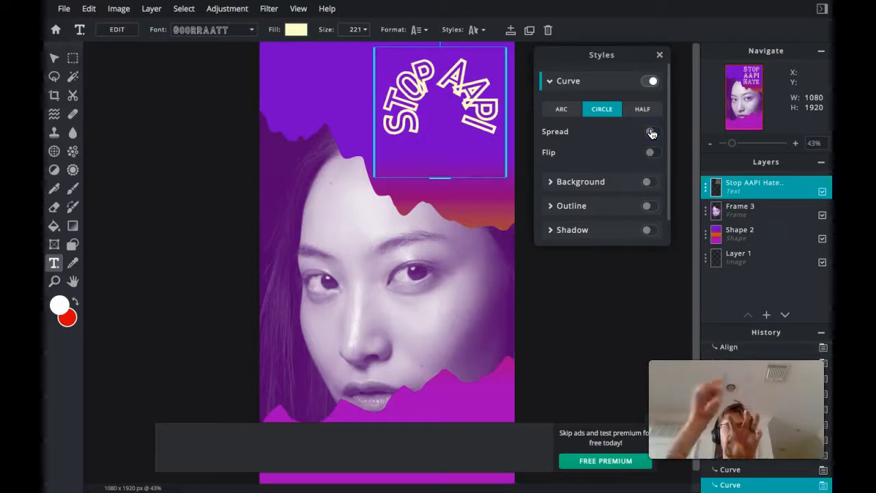
Try the Half curve and an Arc curve of -22 on the headline and turn the curve off.
left_click(646, 111)
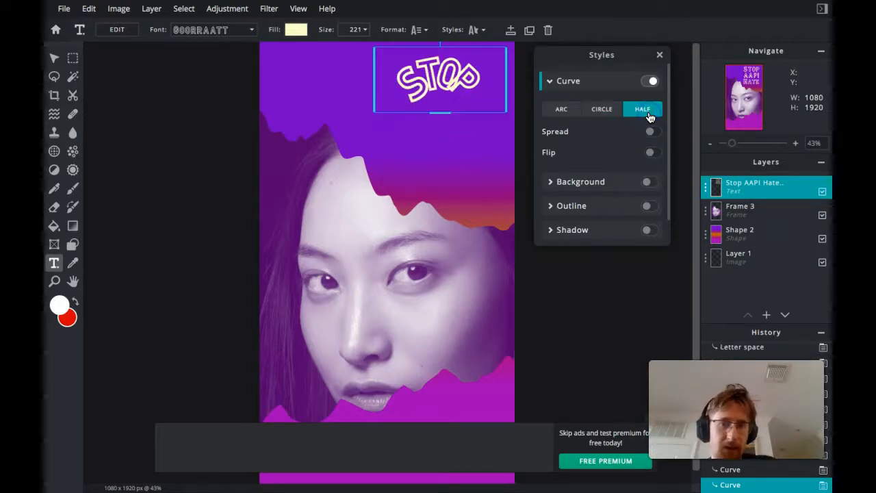
left_click(559, 112)
left_click_drag(610, 149, 590, 146)
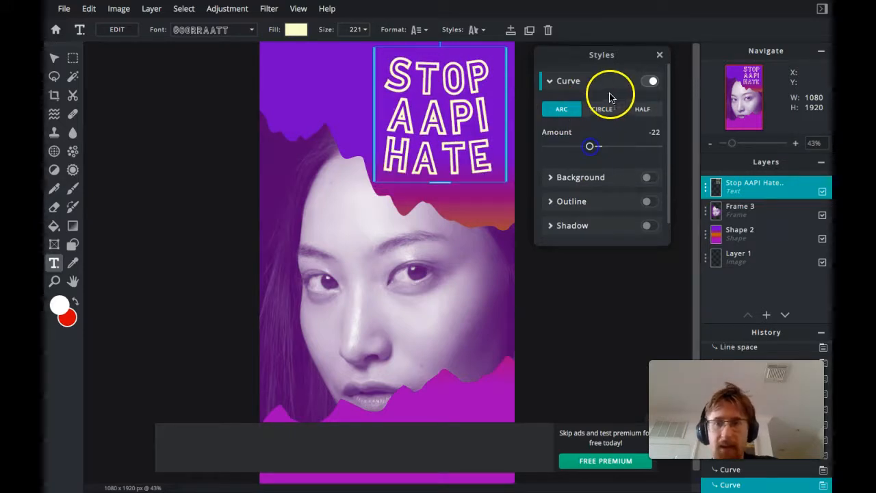
left_click(649, 82)
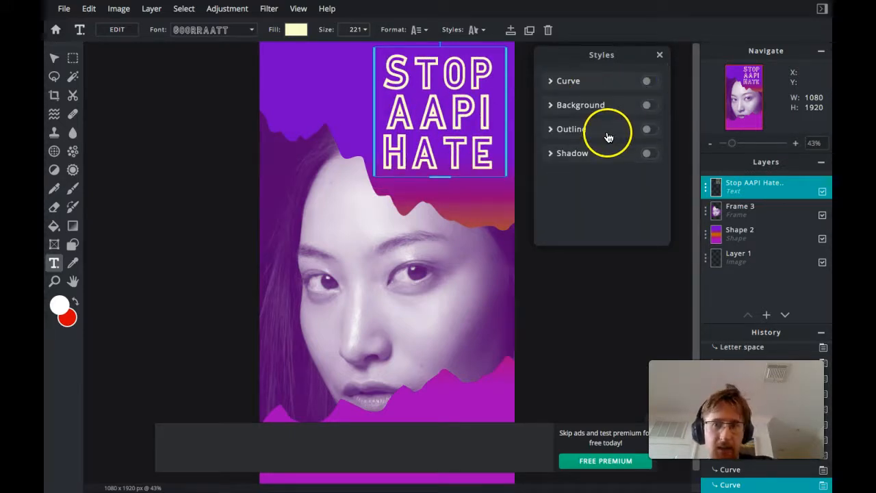
Try the Full, Line and Word backgrounds behind the headline text and turn the background off.
left_click(643, 105)
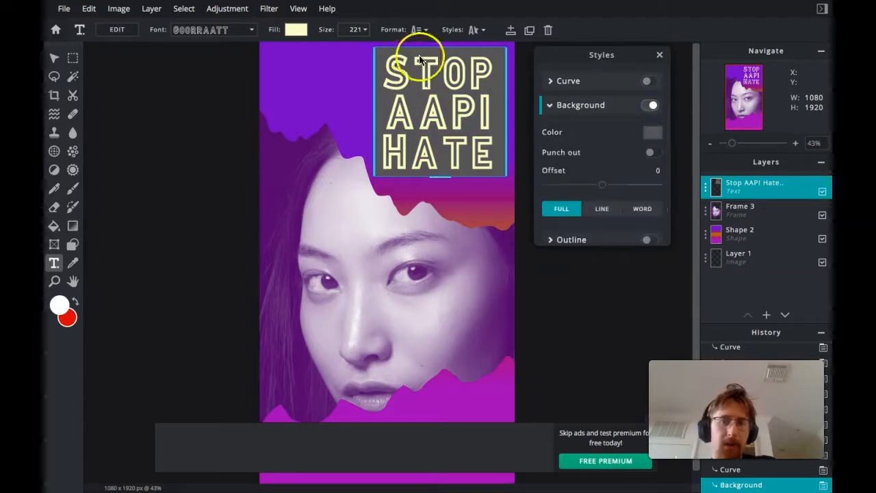
left_click(602, 212)
left_click(562, 212)
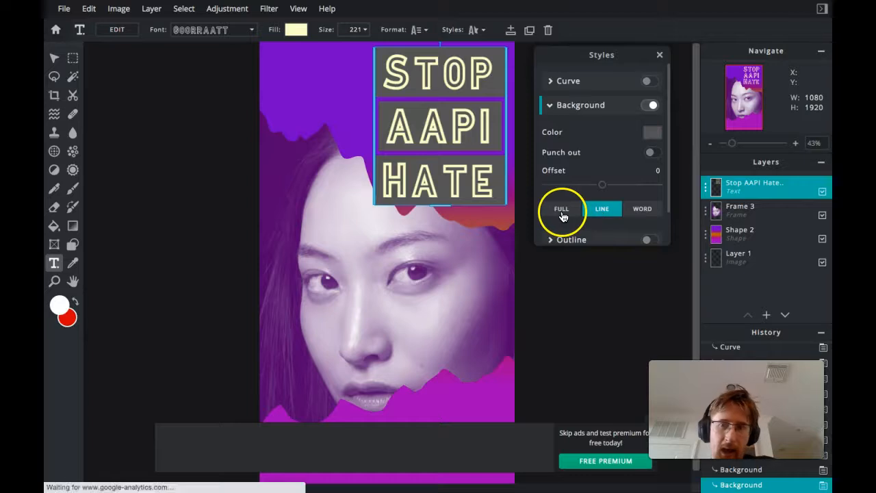
left_click(647, 206)
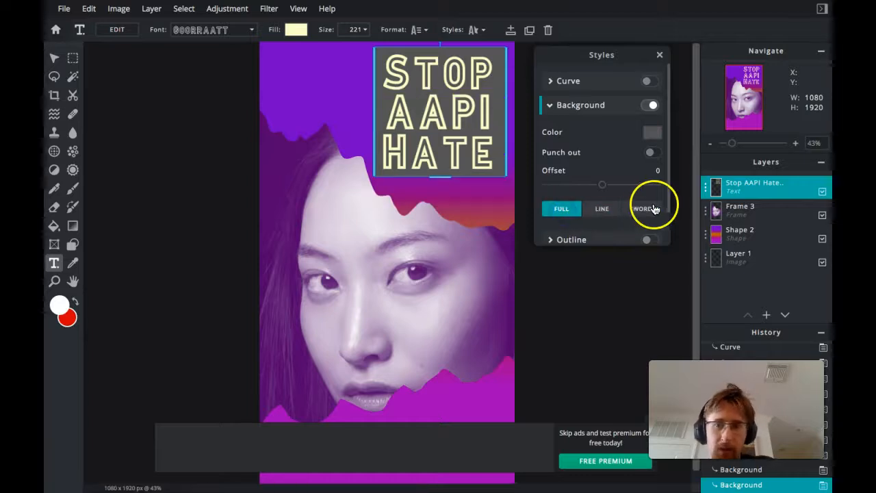
left_click(572, 216)
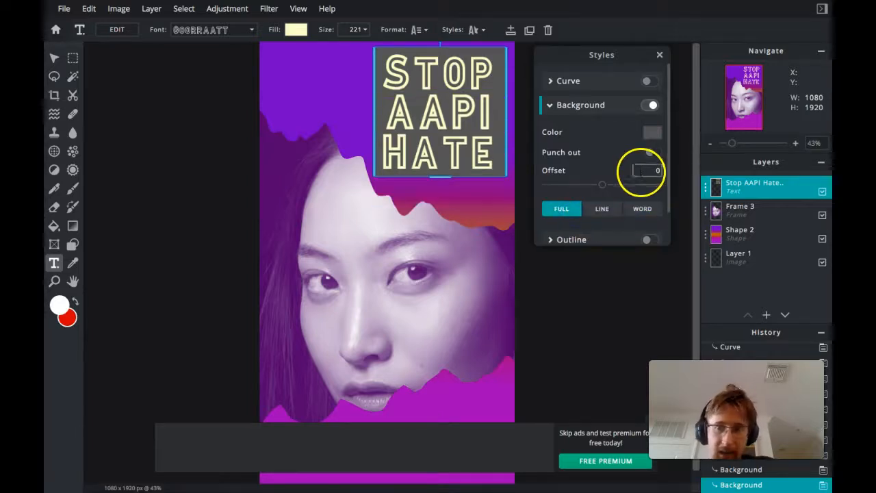
left_click(652, 106)
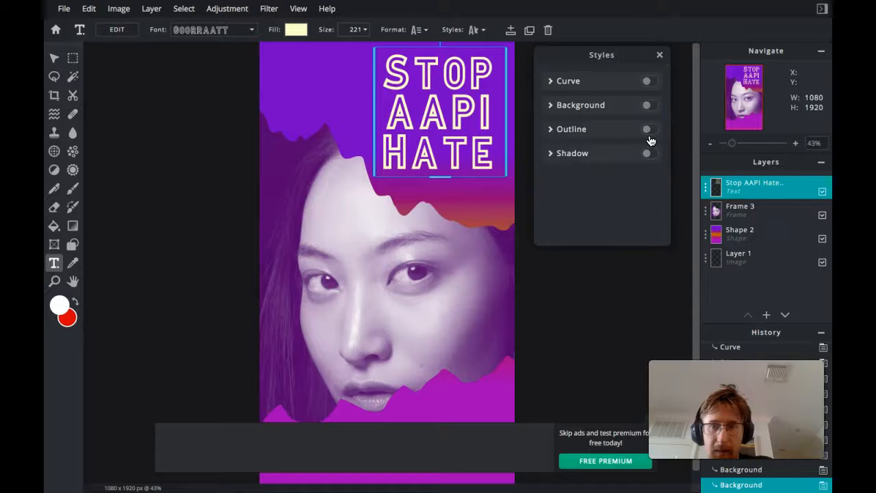
Try a blue outline on the headline text with and without Punch out, and turn the outline off.
left_click(649, 130)
left_click(648, 156)
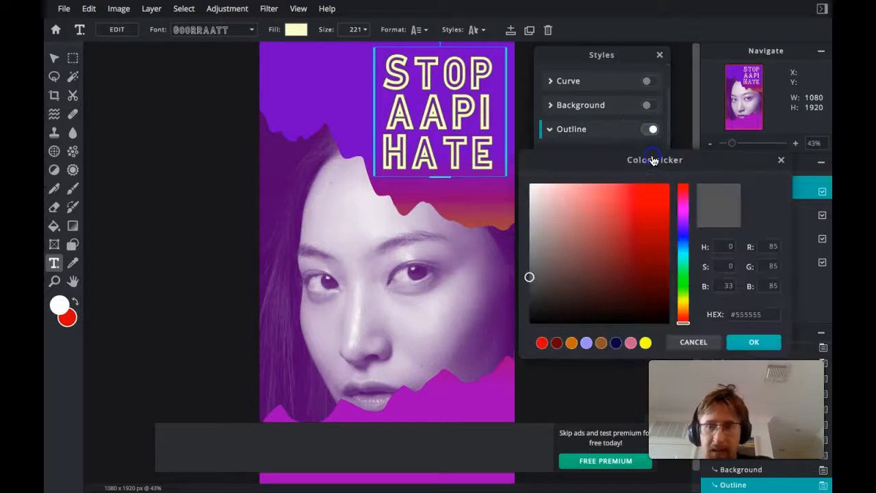
left_click_drag(587, 226, 636, 189)
left_click(682, 292)
left_click_drag(683, 292, 674, 230)
left_click_drag(645, 196, 712, 311)
left_click(755, 349)
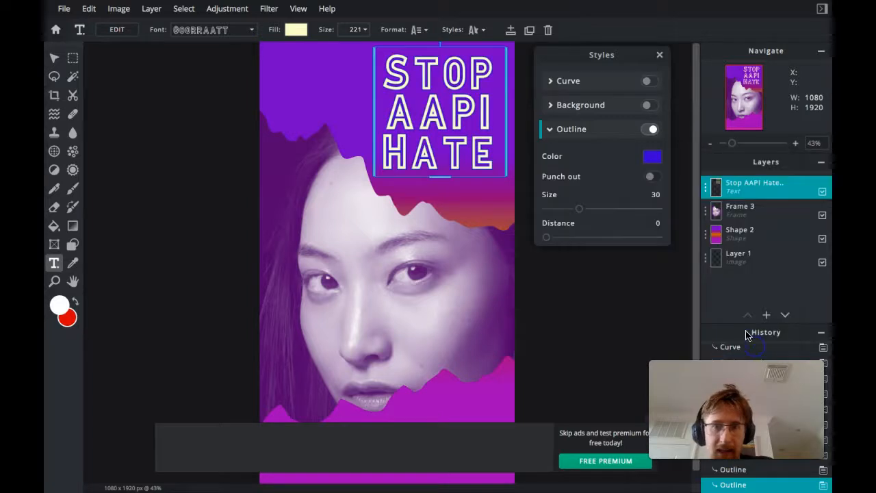
left_click(652, 178)
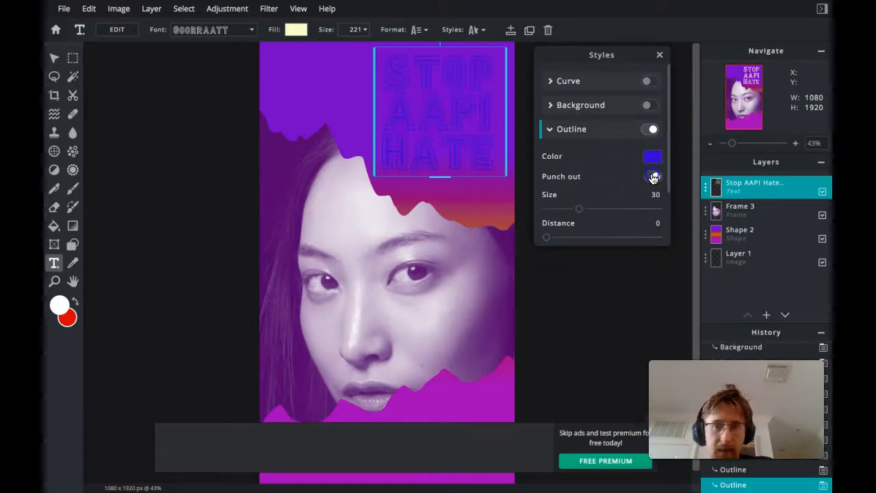
left_click(654, 176)
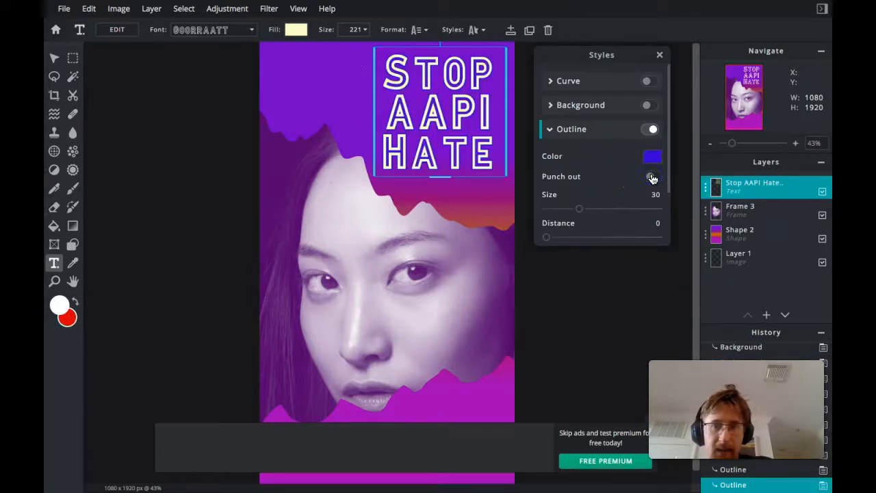
left_click(650, 132)
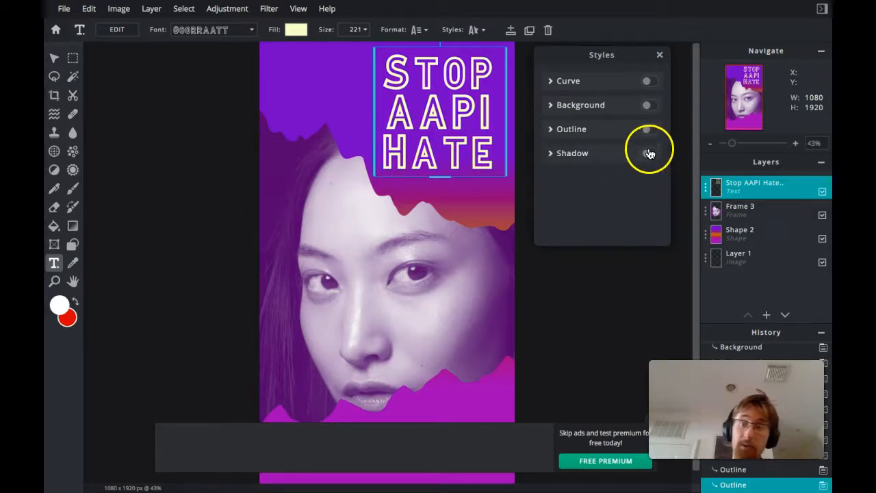
Turn on the shadow for the "Stop AAPI Hate" headline and set the shadow colour to black.
left_click(651, 156)
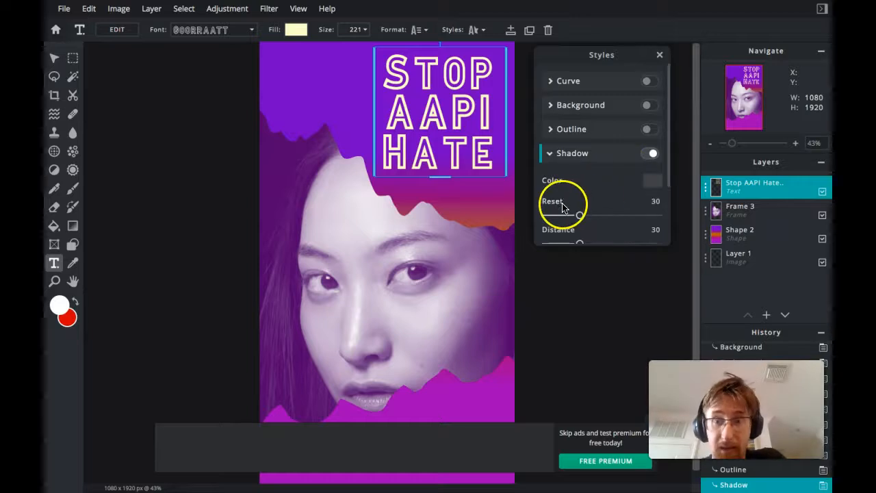
scroll(631, 199, "down", 1)
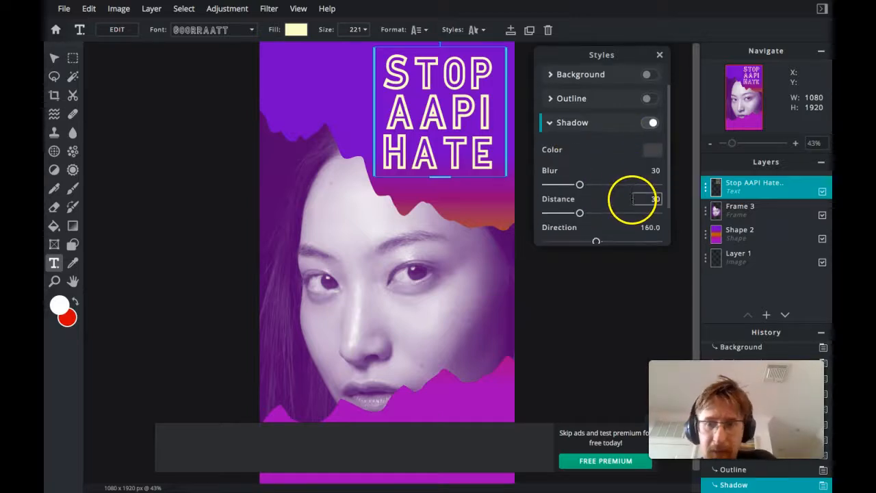
left_click(655, 147)
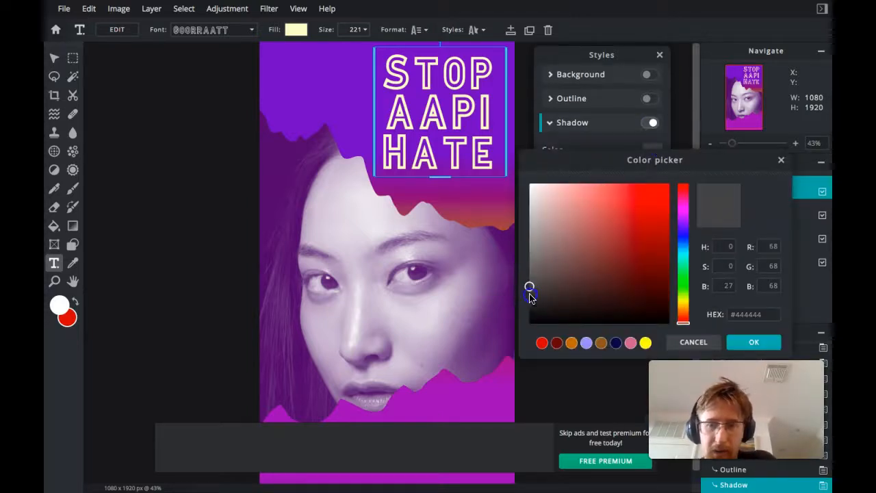
left_click_drag(530, 297, 528, 322)
left_click(749, 342)
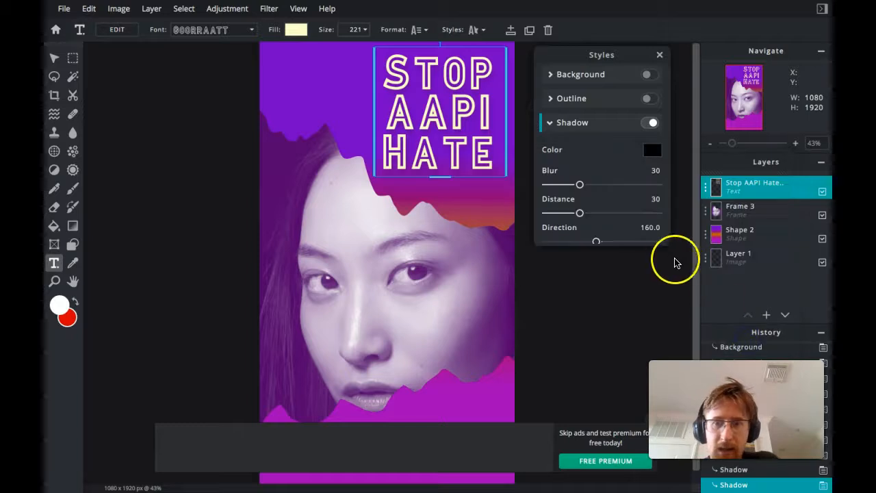
Set the headline shadow to opacity 100, distance 46, direction 151.9 and blur 0.
scroll(607, 209, "down", 1)
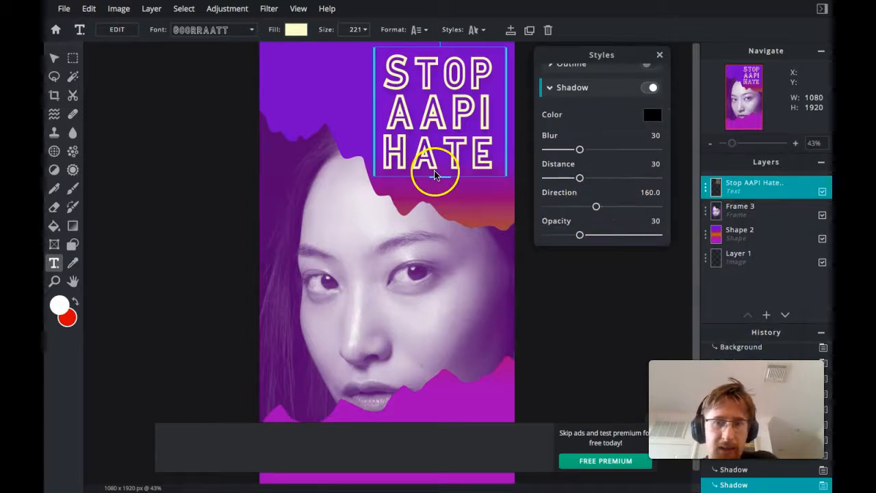
left_click_drag(579, 235, 688, 233)
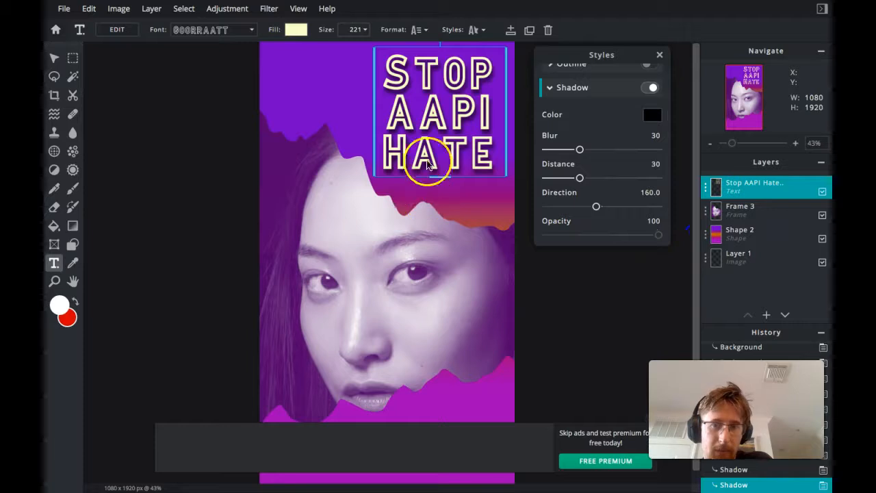
left_click_drag(582, 179, 591, 183)
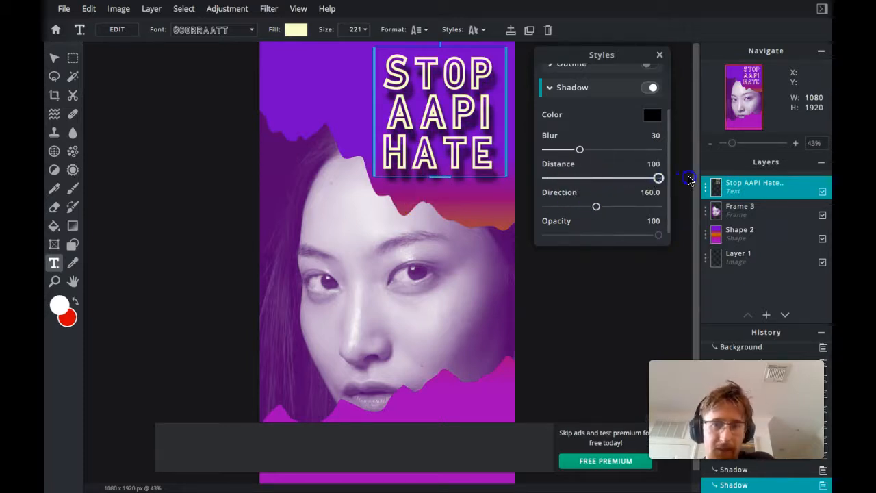
left_click_drag(621, 180, 598, 180)
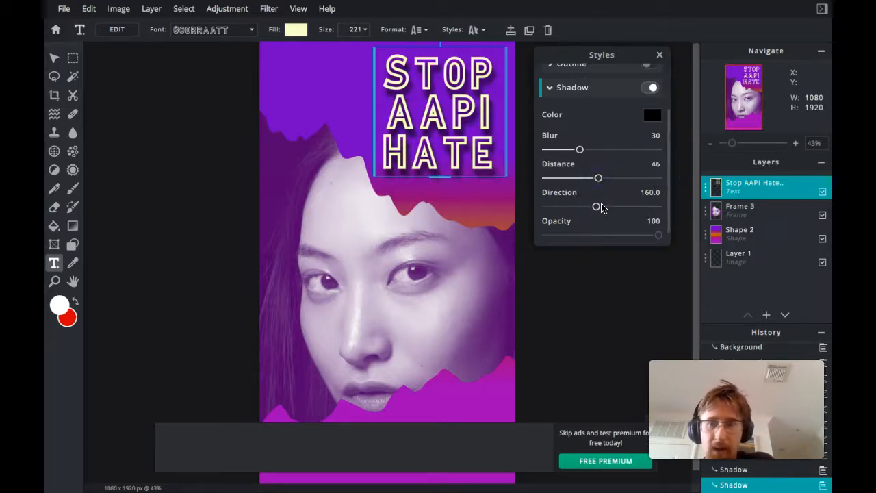
left_click_drag(623, 208, 593, 200)
left_click_drag(581, 149, 679, 145)
left_click_drag(608, 143, 503, 151)
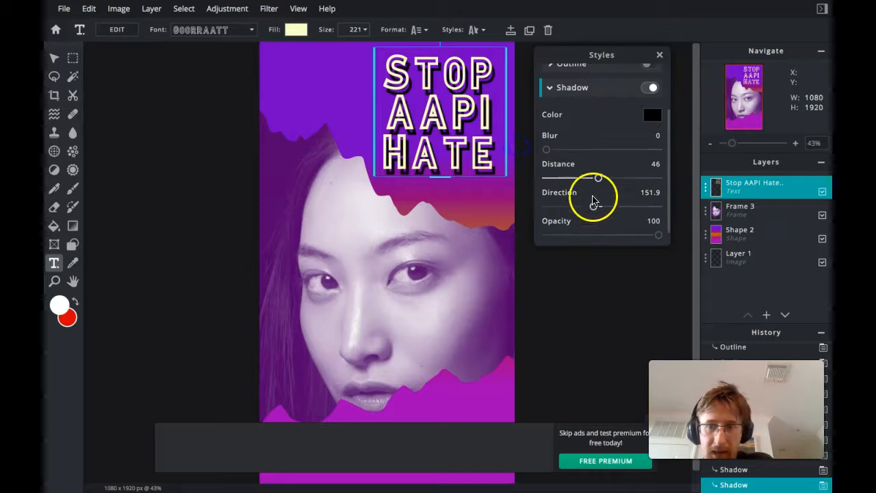
Soften and offset the headline shadow with blur 31, distance 100 and opacity 69, and close the text styles.
left_click_drag(599, 179, 653, 177)
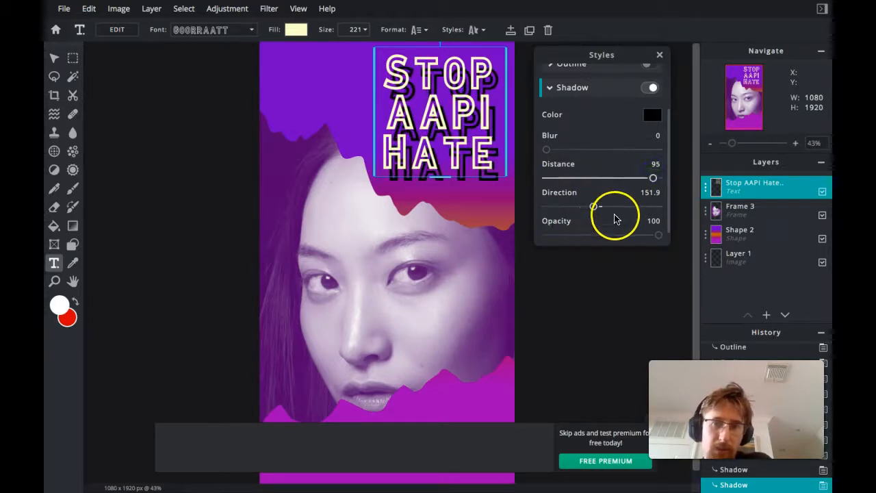
left_click_drag(657, 235, 629, 231)
left_click_drag(547, 149, 581, 150)
left_click_drag(652, 178, 648, 178)
left_click_drag(630, 237, 624, 235)
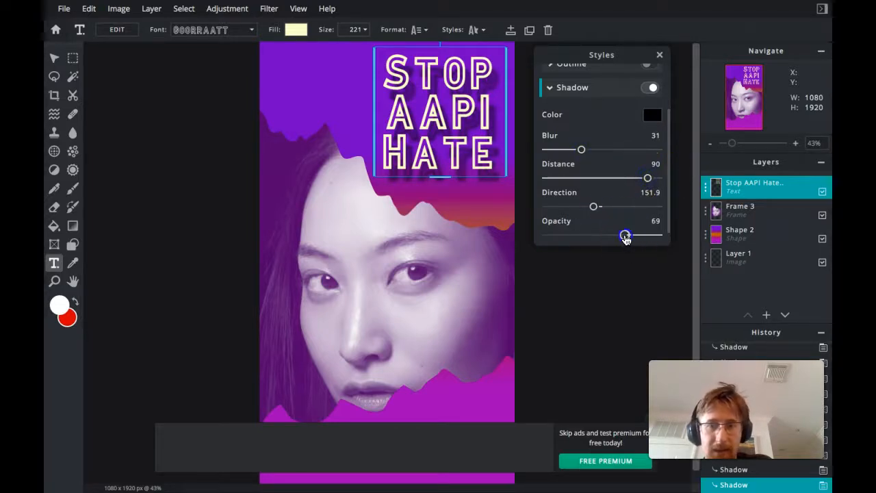
left_click_drag(647, 179, 688, 172)
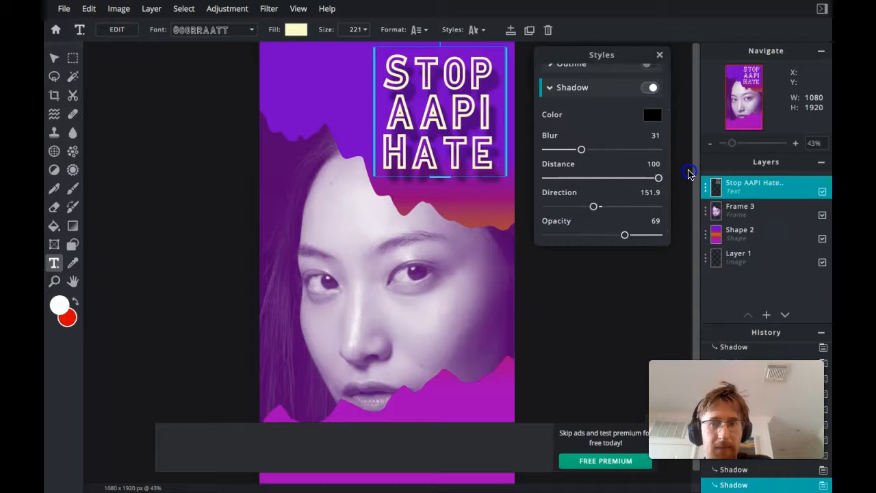
left_click(659, 55)
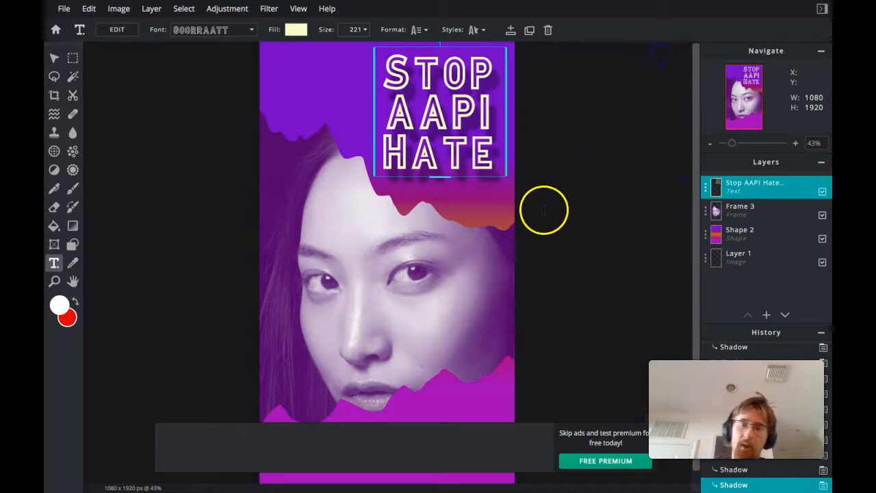
Enlarge the headline text slightly downward to about 589 x 584 px and deselect it.
scroll(544, 212, "down", 2)
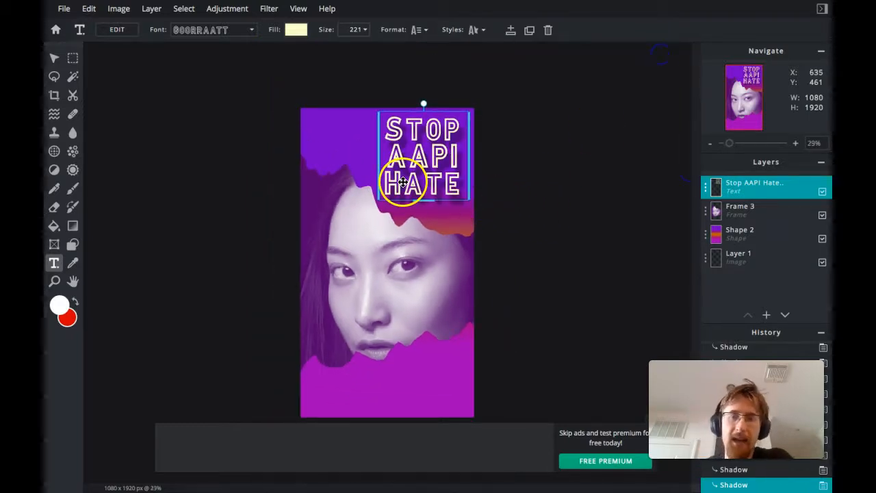
left_click_drag(431, 201, 432, 204)
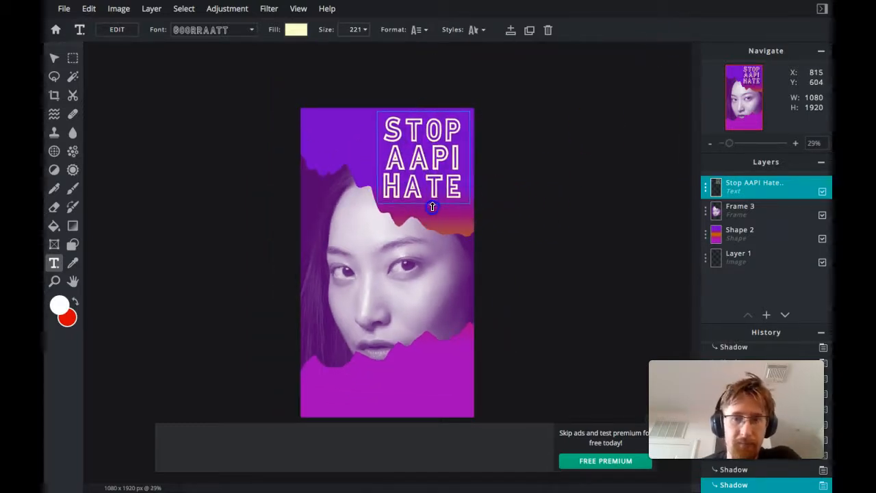
left_click(497, 267)
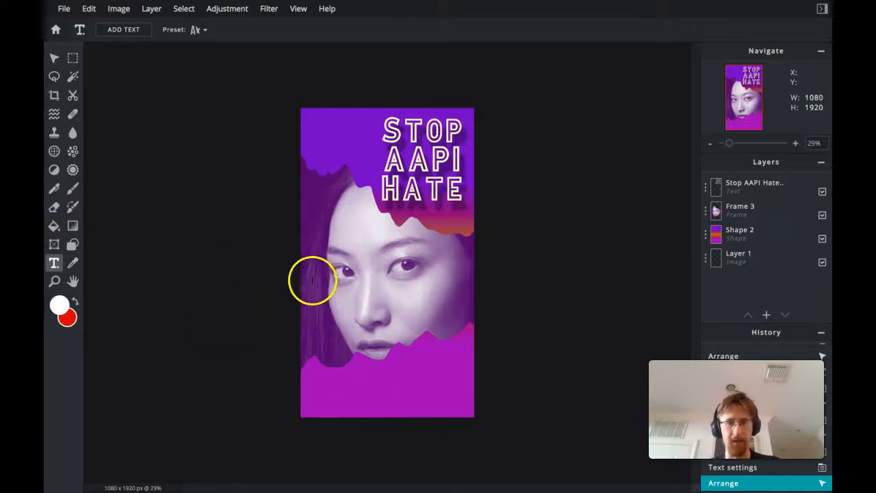
Move the torn-edge portrait frame down to about Y 358 on the poster.
left_click(54, 58)
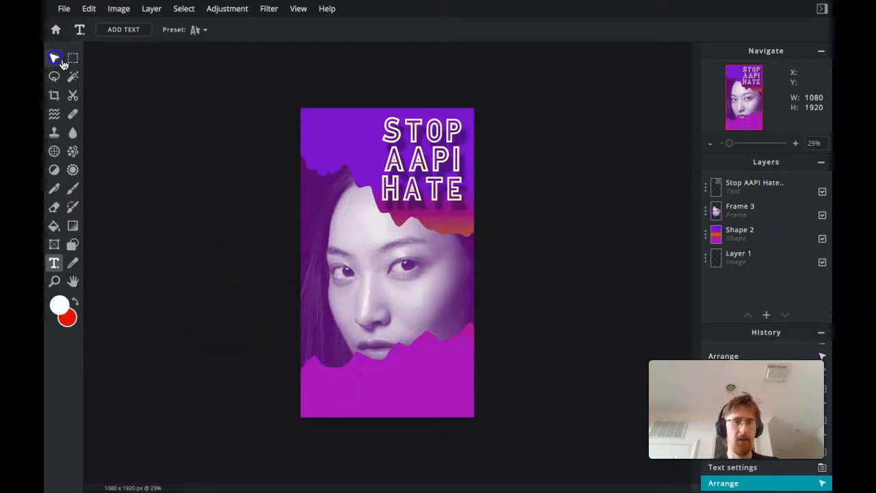
left_click_drag(352, 240, 343, 275)
left_click_drag(372, 326, 372, 314)
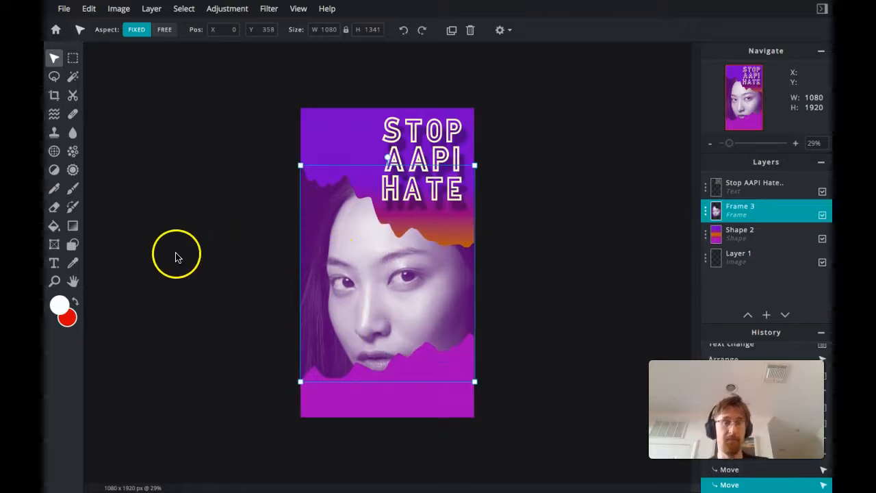
Try the torn shape with a sloping upper edge on the portrait frame and move it to the poster's bottom.
left_click(55, 246)
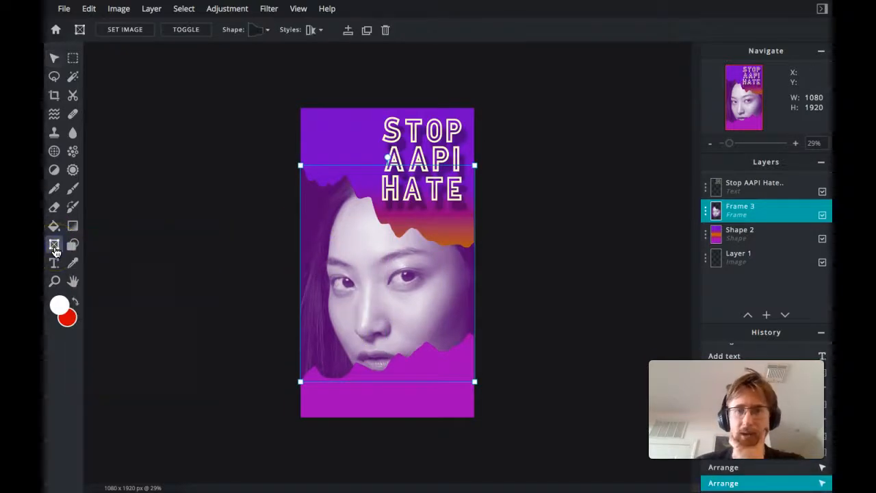
left_click(259, 31)
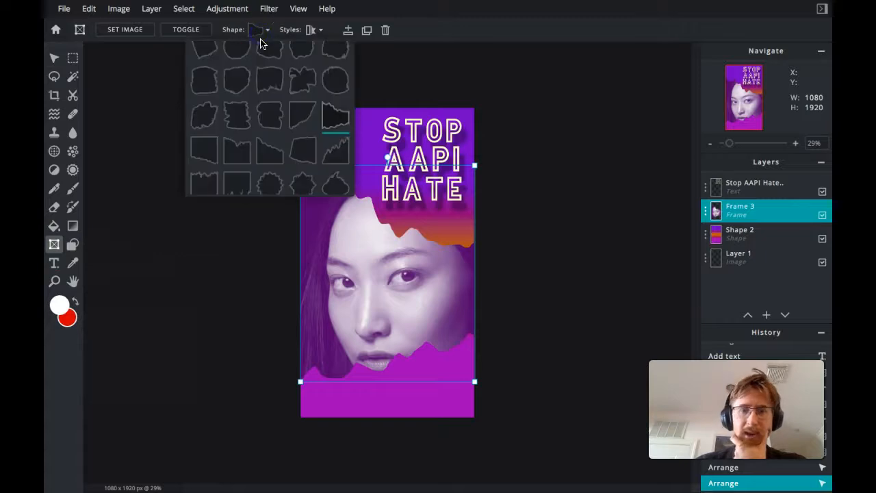
left_click(267, 156)
left_click_drag(349, 318, 351, 353)
left_click_drag(396, 255, 366, 296)
left_click_drag(395, 239, 424, 265)
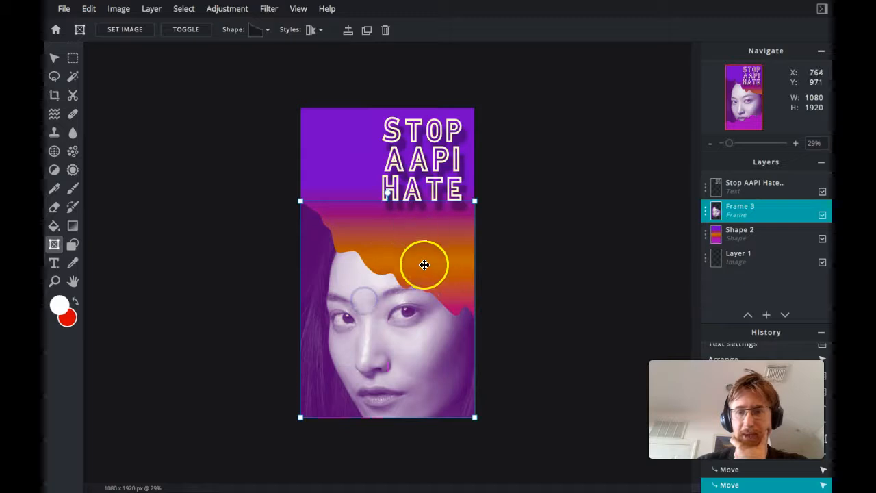
Try the diagonally torn shape on the portrait frame and move it to the poster's top edge.
left_click(255, 29)
left_click(299, 91)
left_click(348, 225)
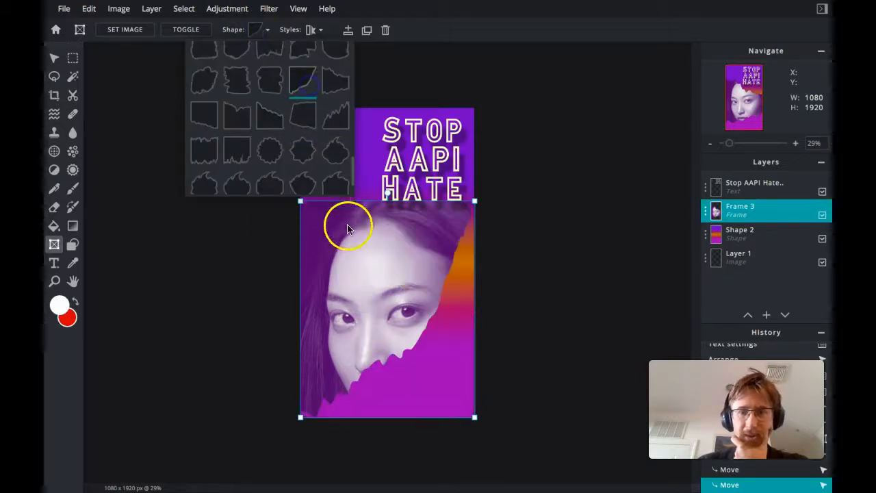
left_click_drag(360, 276, 363, 182)
left_click(758, 191)
left_click(353, 161)
mouse_move(414, 163)
left_mouse_down()
mouse_move(412, 267)
mouse_move(415, 160)
left_mouse_up()
left_click(541, 213)
left_click(449, 163)
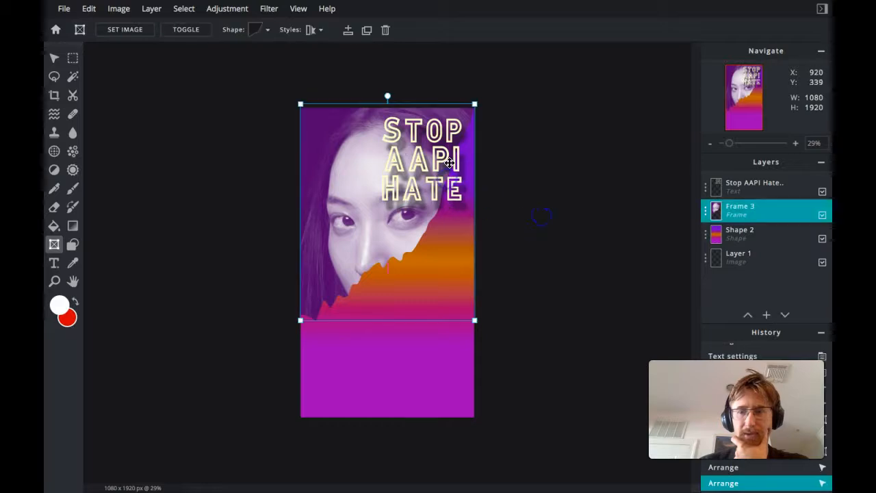
Try the headline in the poster's lower right corner, and undo back to the portrait's earlier torn shape and position.
left_click(54, 59)
left_click_drag(408, 158, 407, 367)
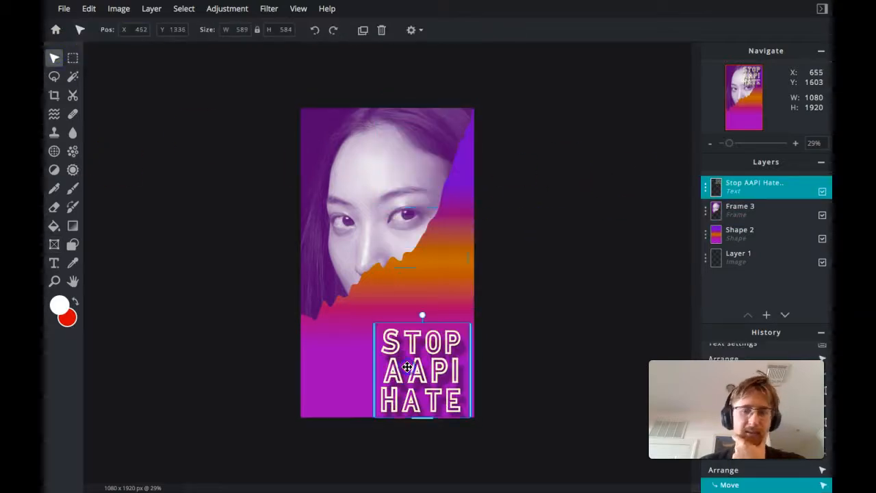
key("ctrl+z")
key("ctrl+z")
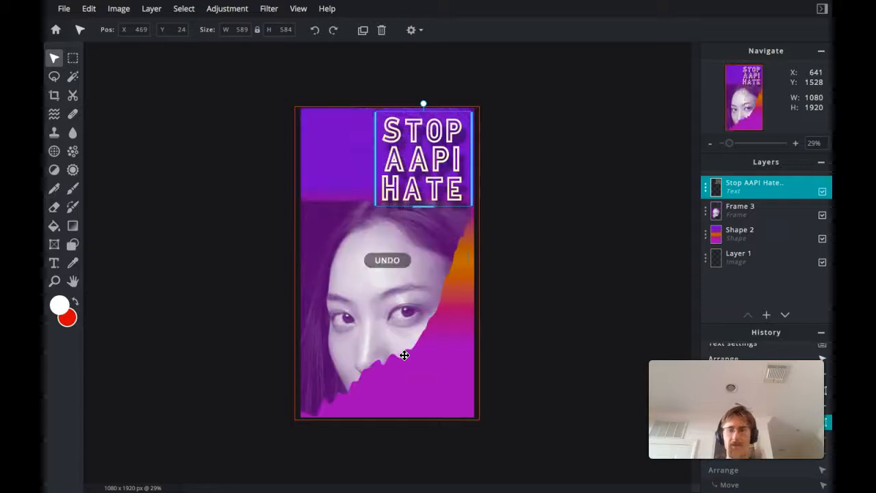
key("ctrl+z")
key("ctrl+z")
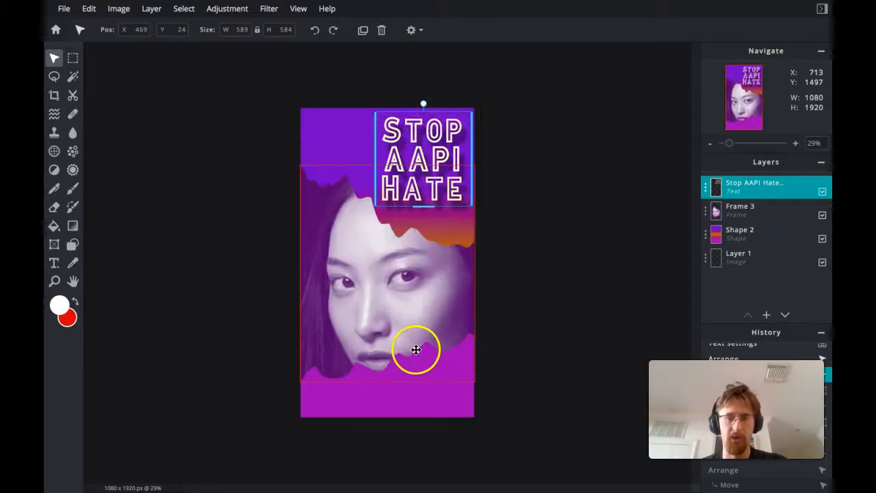
Nudge the portrait frame slightly upward and deselect it.
left_click(248, 268)
left_click(378, 281)
left_click_drag(379, 282, 378, 280)
left_click(266, 283)
left_click(368, 287)
left_click(218, 277)
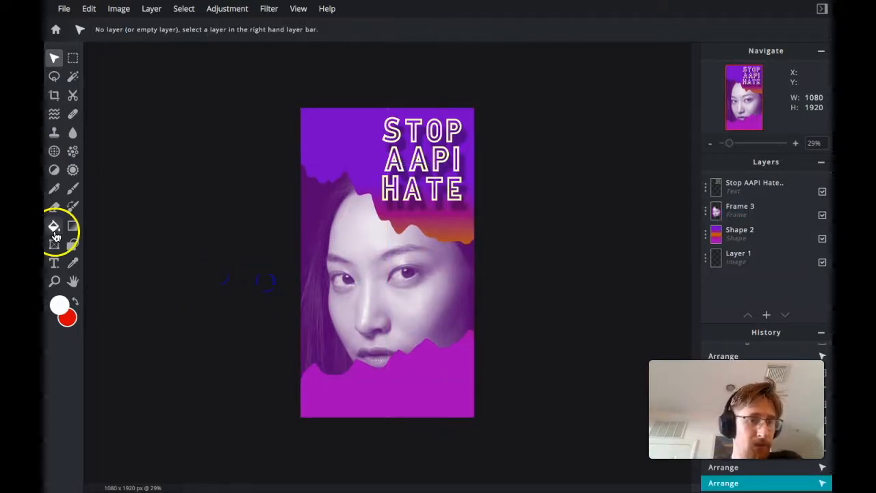
Add a text box about 985 x 217 px across the bottom of the poster.
left_click(55, 263)
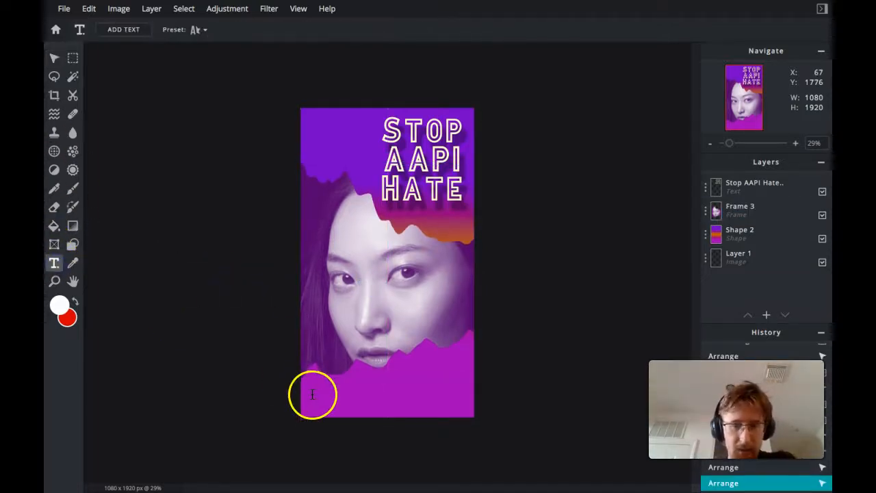
left_click_drag(307, 373, 393, 387)
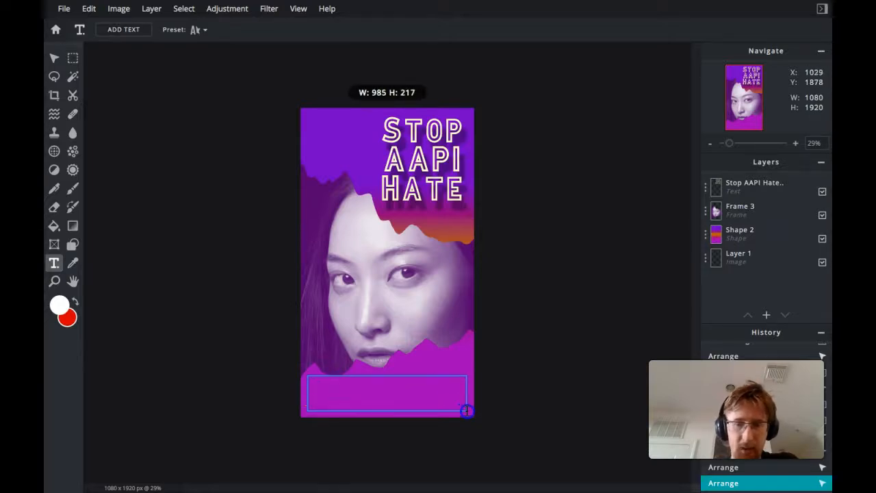
left_click_drag(466, 410, 466, 411)
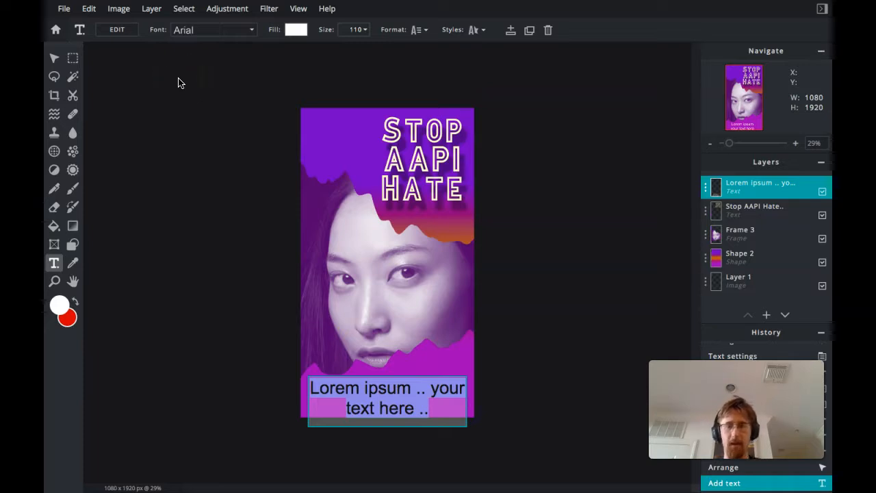
Replace the placeholder in the bottom text box with "Visit stopaapihate.org to find out how you can help".
key("super+Tab")
key("super+shift+Tab")
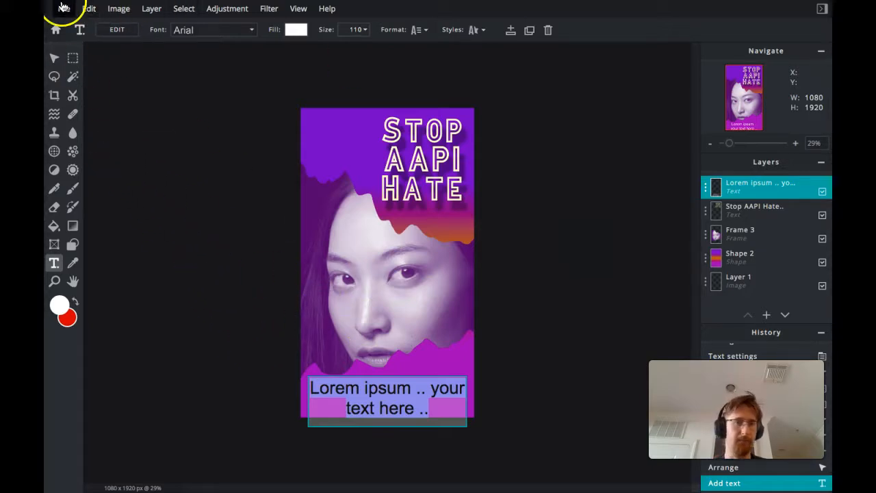
mouse_move(64, 7)
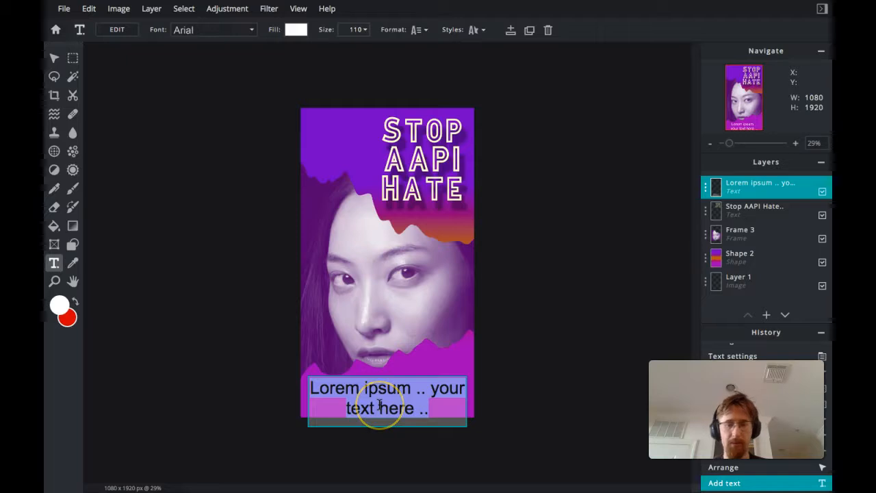
type("Visit s")
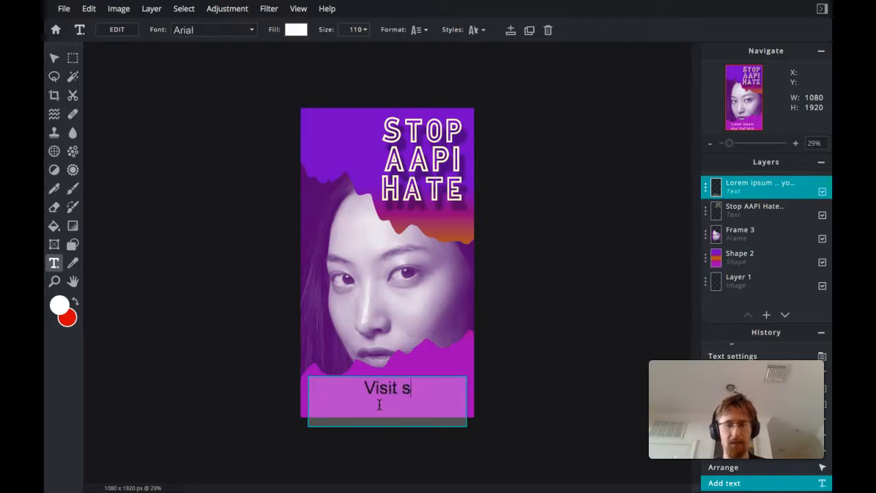
type("topaapih")
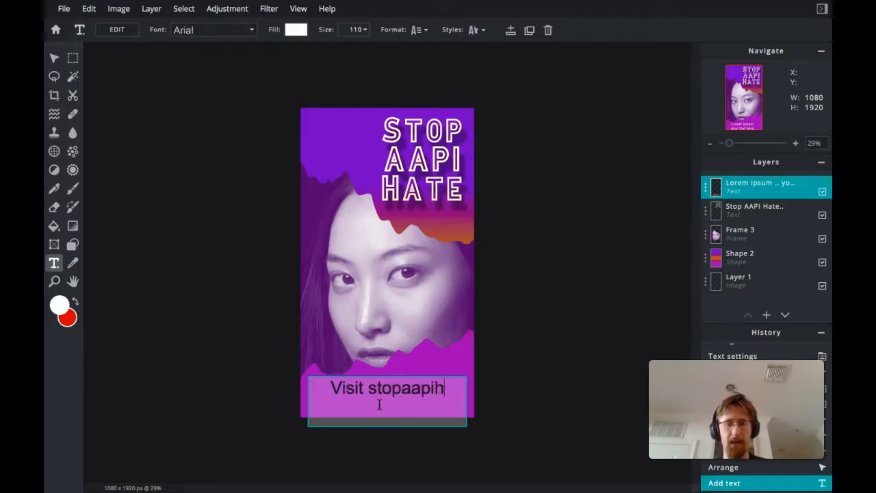
type("ate.org to f")
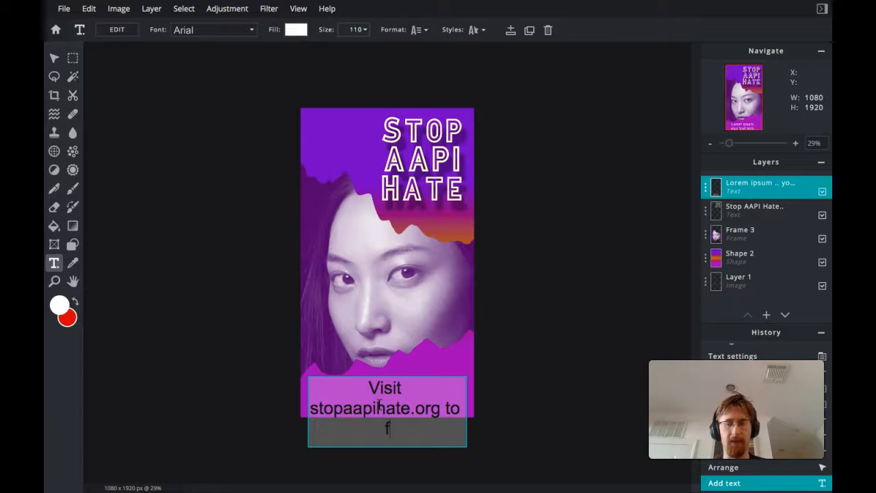
type("ind out how you can help")
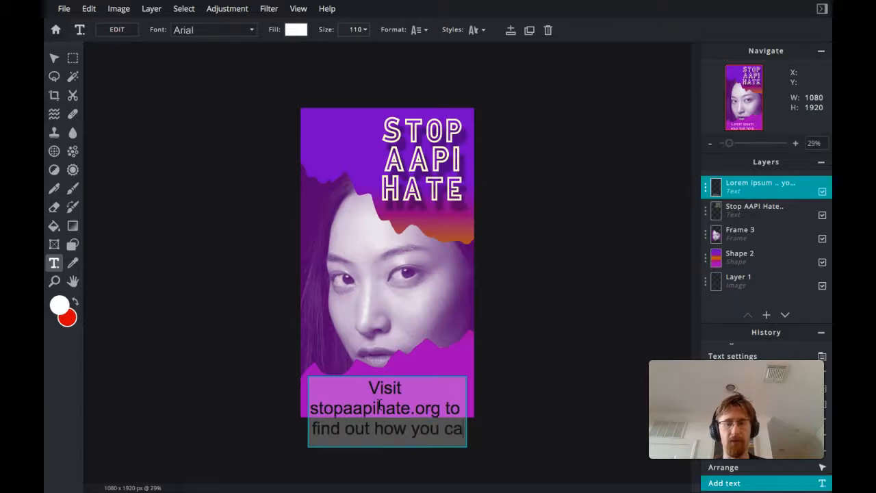
left_click(262, 379)
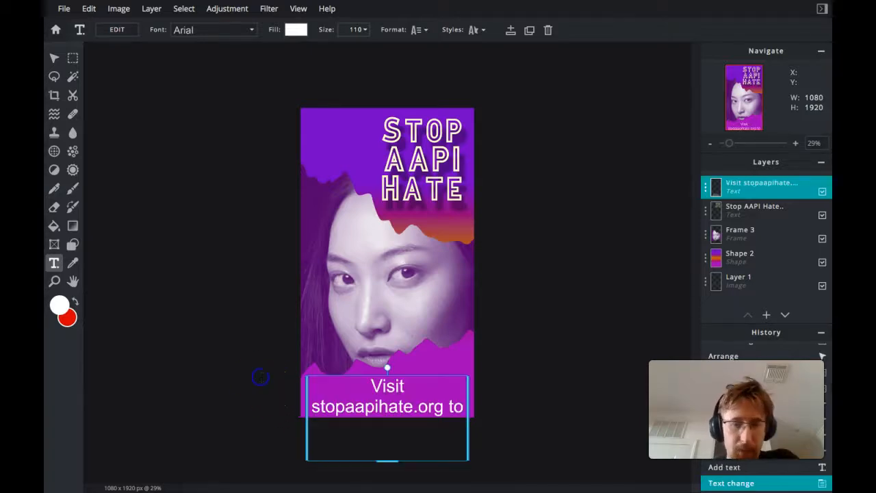
Resize the call-to-action box so its text shrinks to size 75 and the box extends past both sides of the poster.
double_click(379, 393)
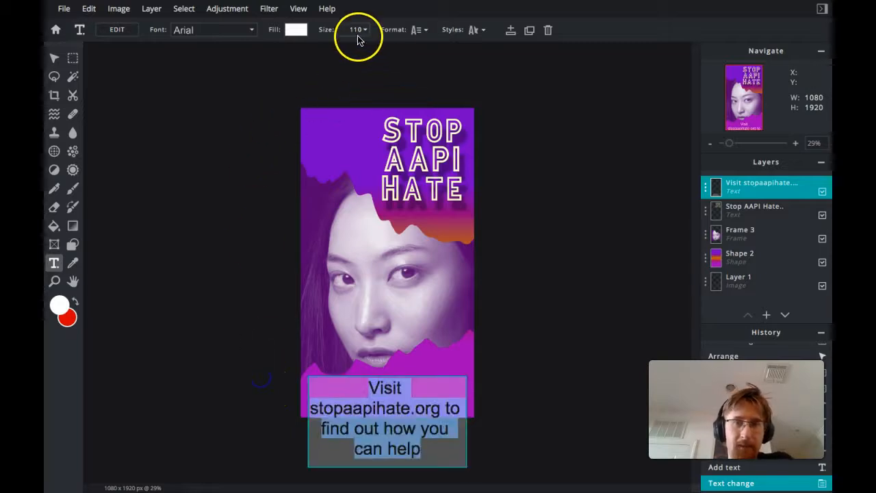
left_click(268, 438)
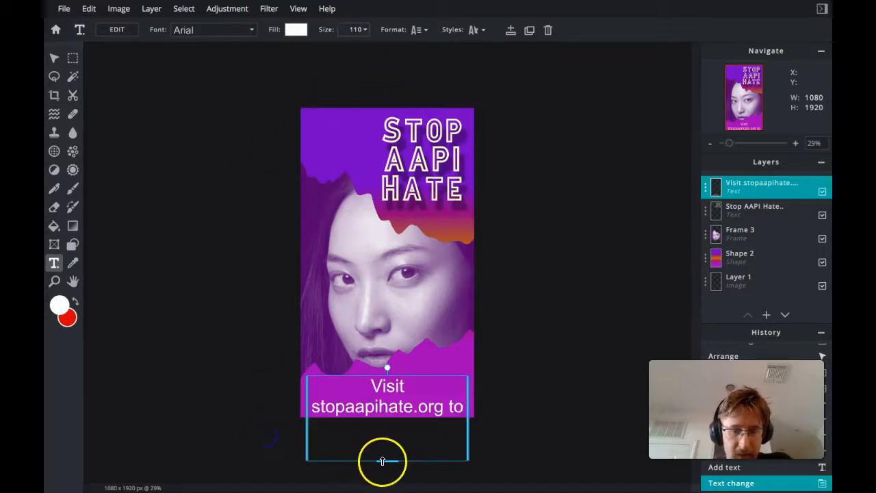
left_click_drag(384, 454, 384, 415)
left_click(414, 398)
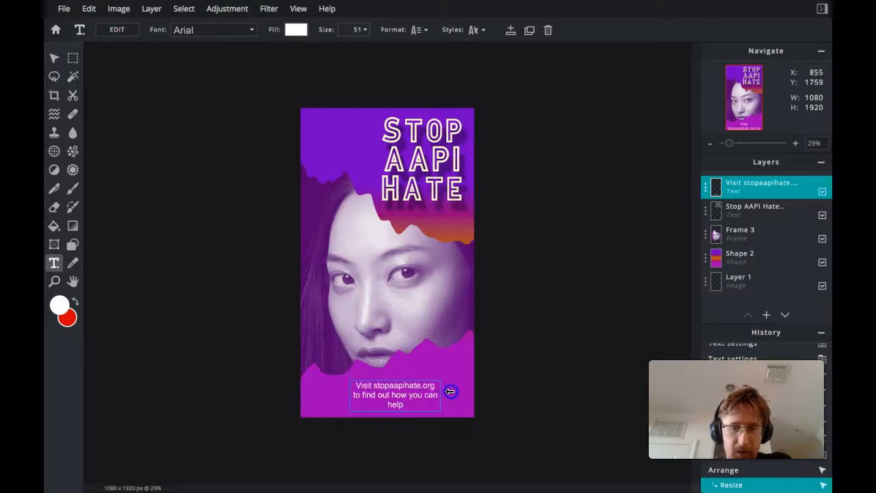
left_click_drag(470, 389, 476, 388)
left_click(416, 408)
left_click_drag(357, 398, 311, 398)
left_click_drag(387, 405, 388, 414)
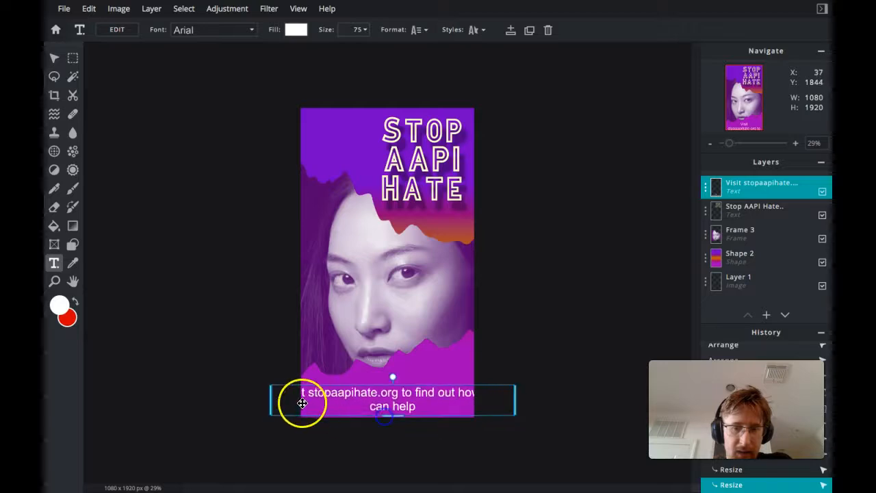
Narrow the call-to-action box to fit within the poster's width on two lines and center it near the bottom edge.
left_click_drag(304, 397, 335, 400)
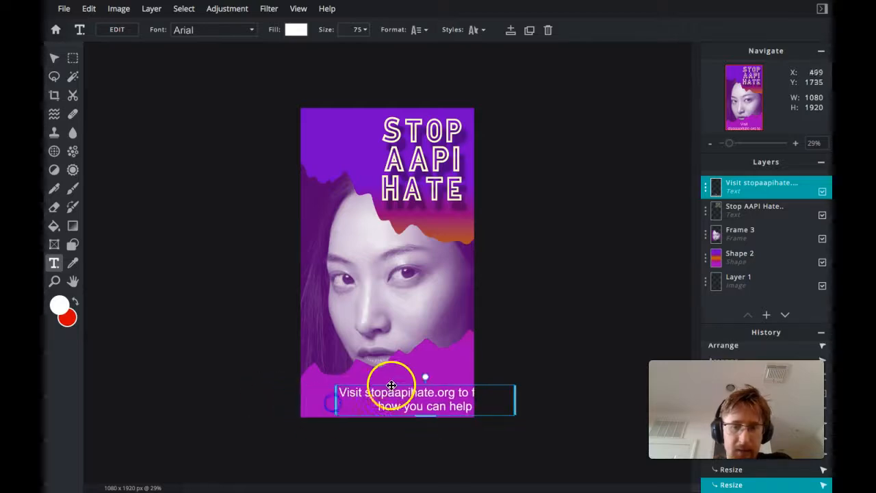
left_click_drag(393, 387, 357, 384)
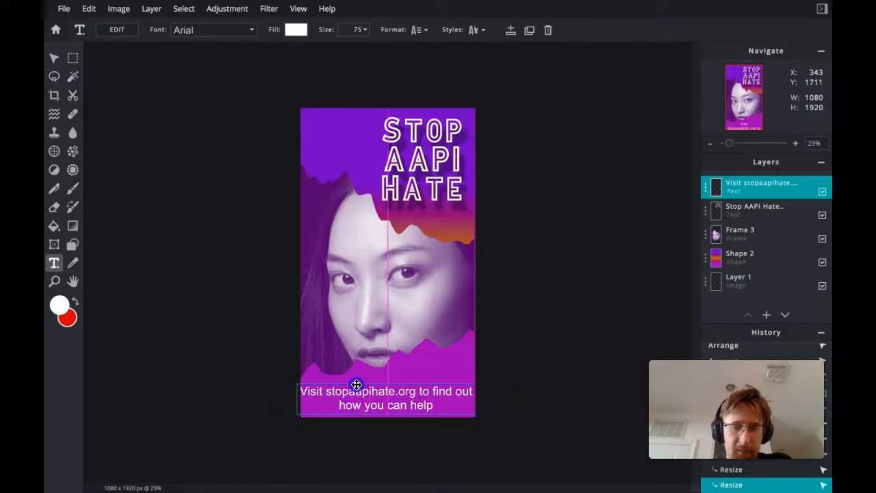
left_click_drag(299, 400, 347, 386)
left_click(386, 406)
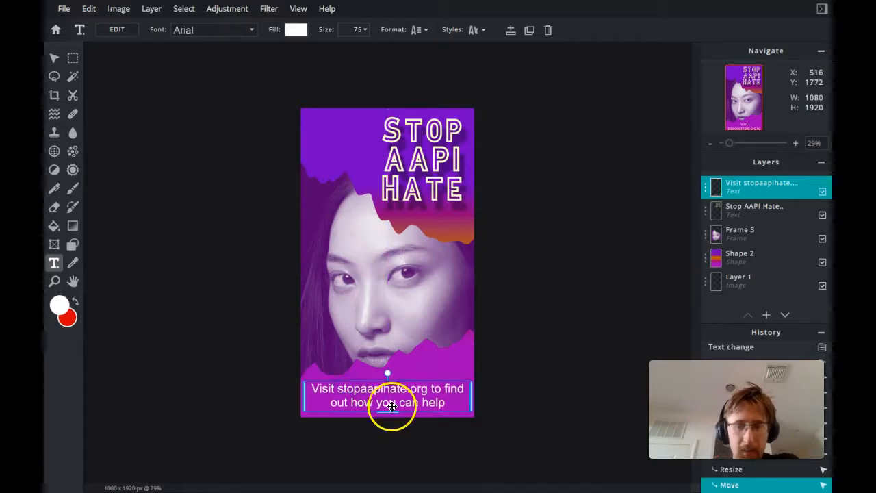
Browse the available fonts and set the call-to-action text to Adolfine.
left_click(338, 396)
double_click(342, 390)
left_click(361, 401)
double_click(365, 401)
left_click(359, 150)
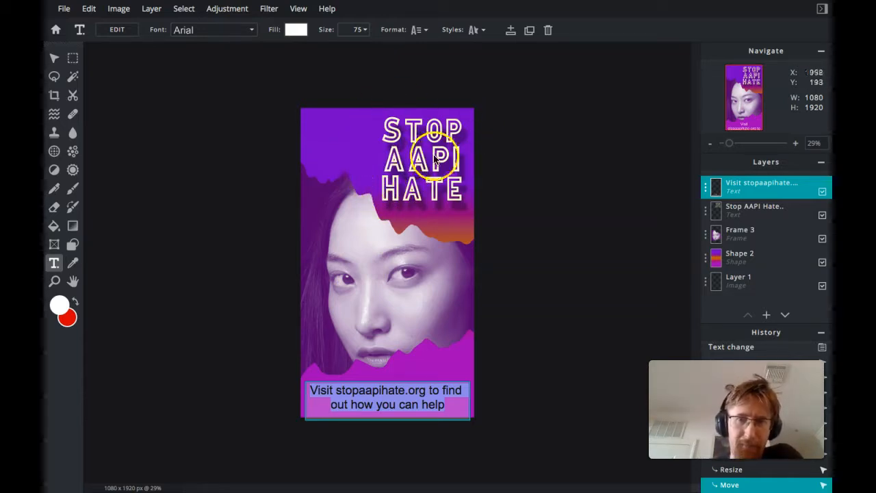
left_click(223, 34)
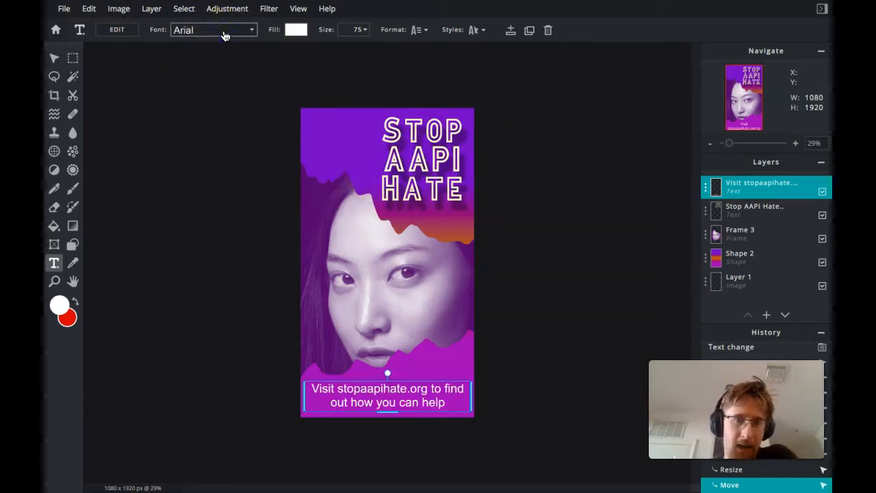
left_click(247, 31)
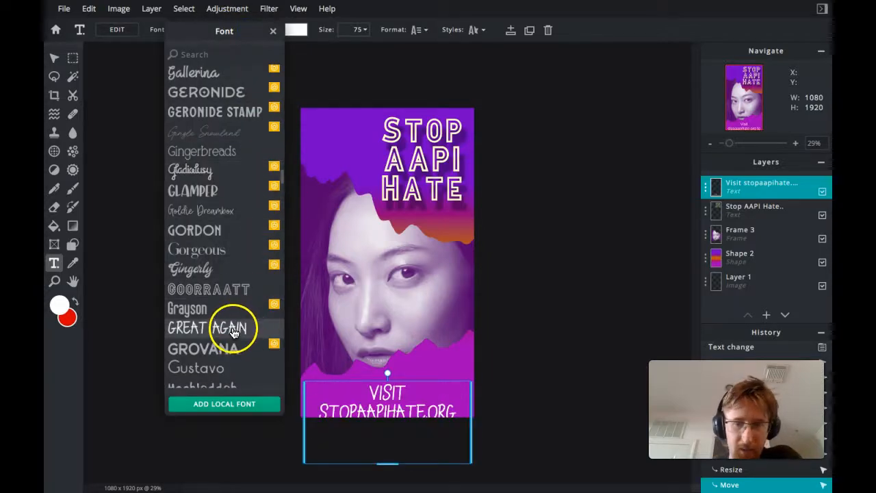
scroll(233, 332, "down", 3)
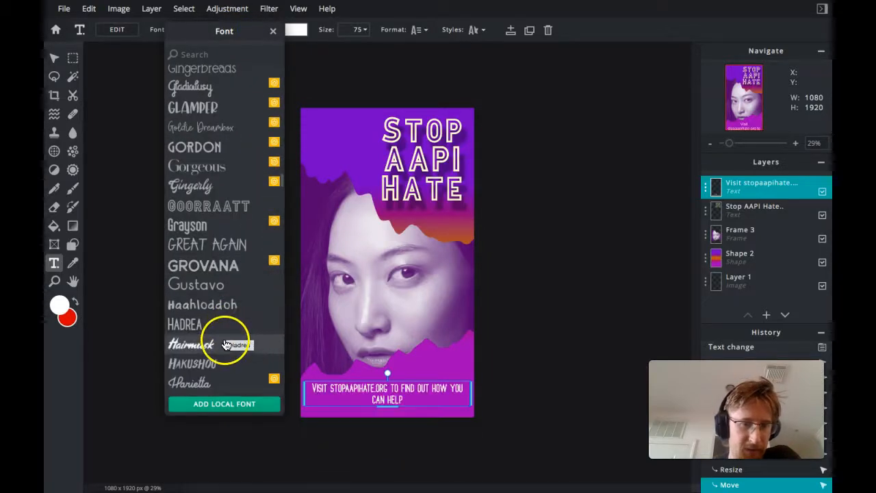
scroll(226, 346, "down", 2)
scroll(236, 288, "up", 10)
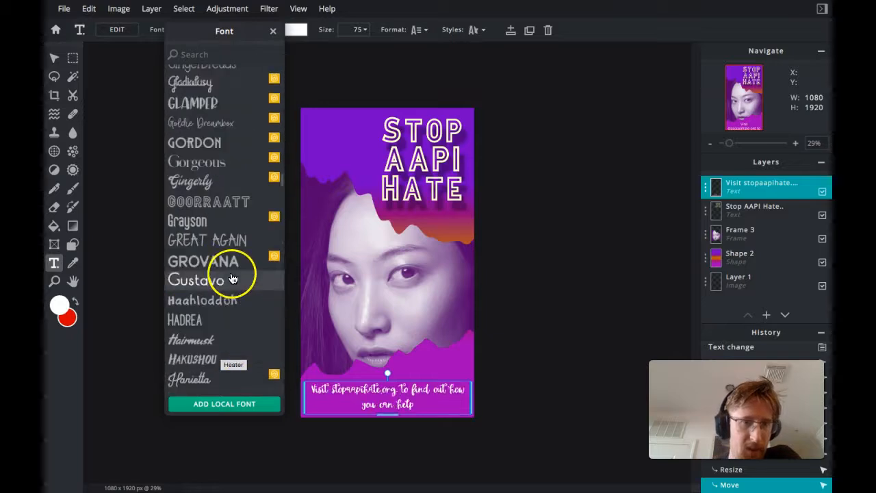
scroll(228, 232, "up", 5)
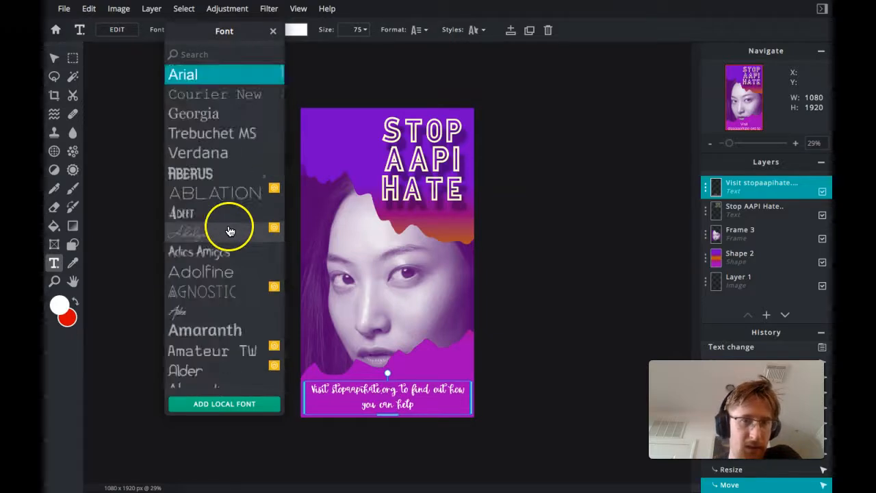
left_click(227, 274)
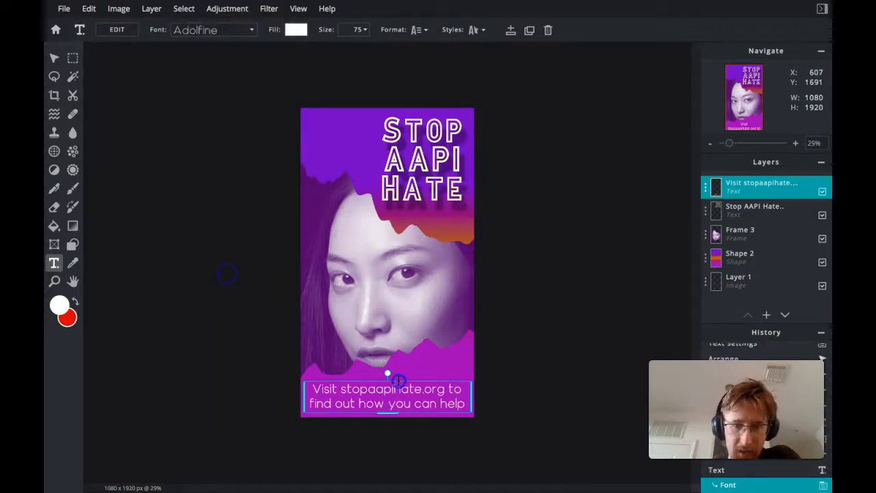
Nudge the call-to-action text slightly upward, keeping it horizontally centered on the poster.
key("Escape")
left_click(377, 389)
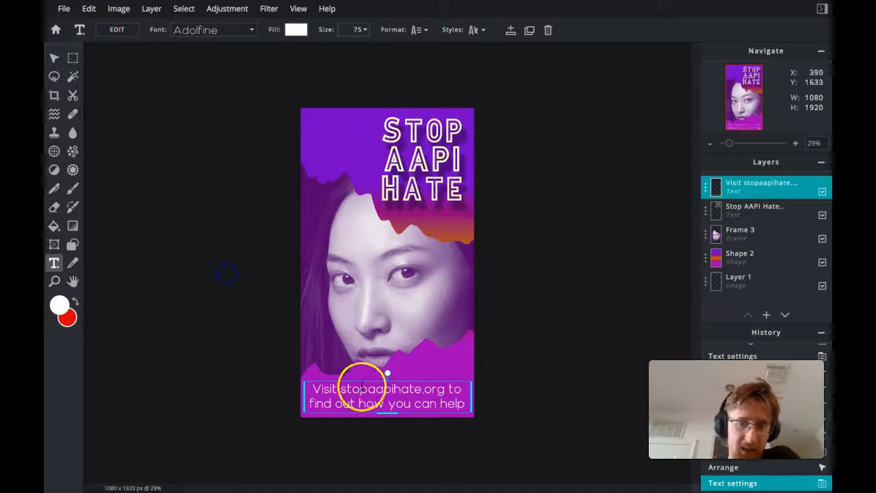
left_click_drag(342, 385, 346, 383)
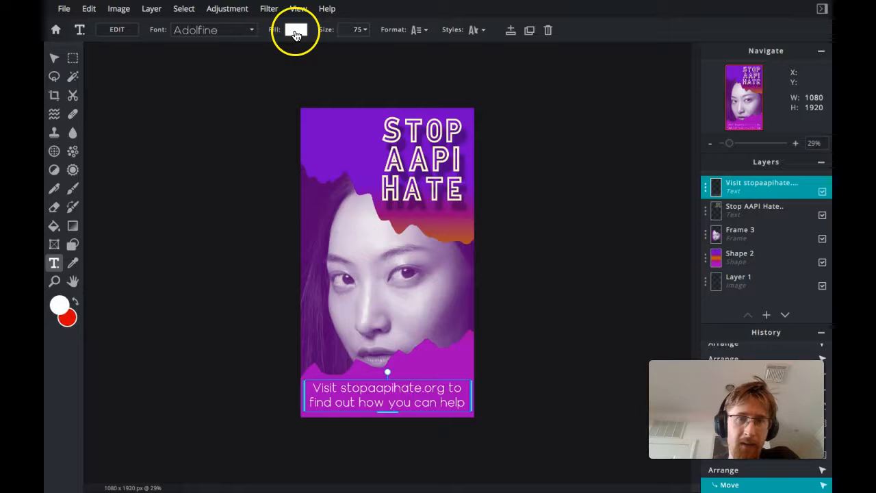
Set the call-to-action text's fill to the pale yellow #FDFCC9 sampled from the headline.
left_click(296, 33)
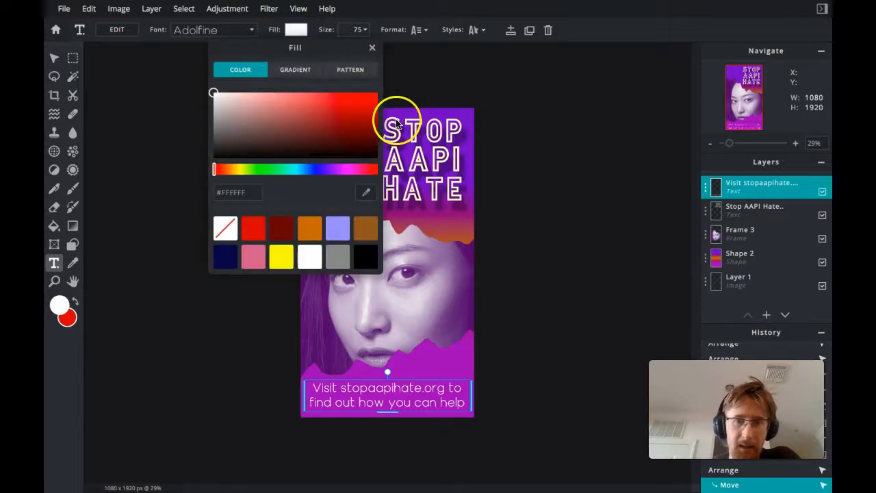
left_click(366, 192)
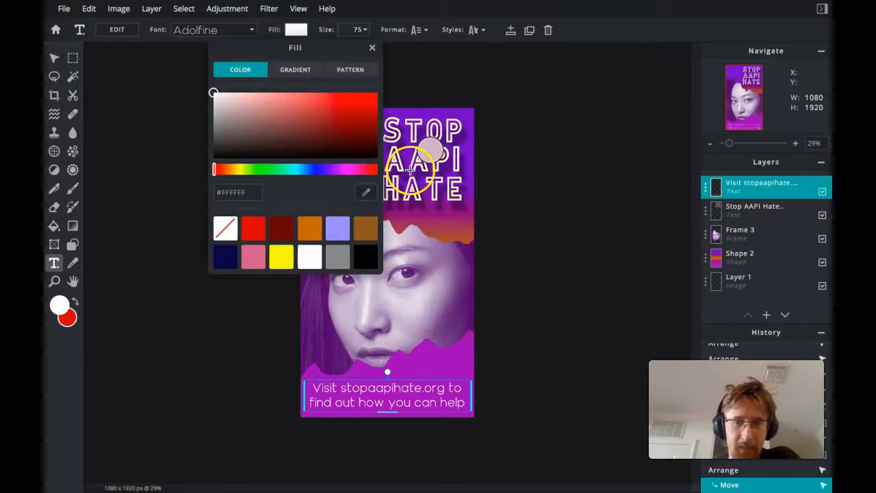
left_click(411, 168)
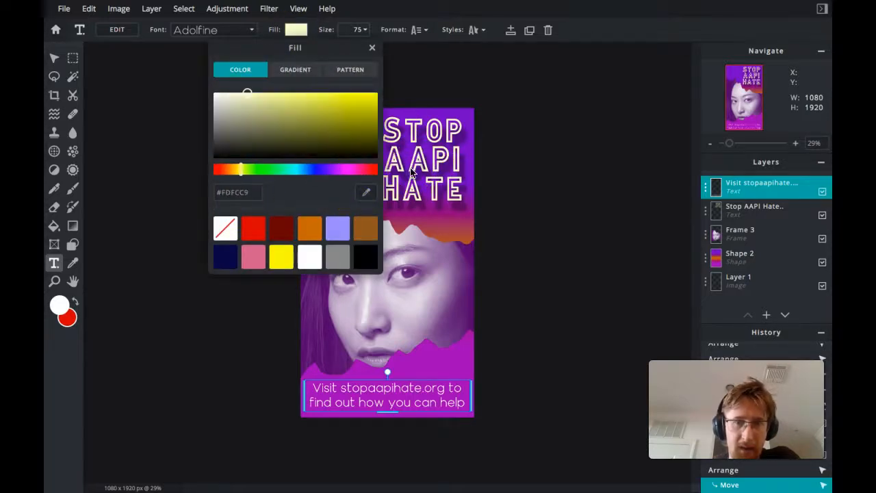
left_click(253, 162)
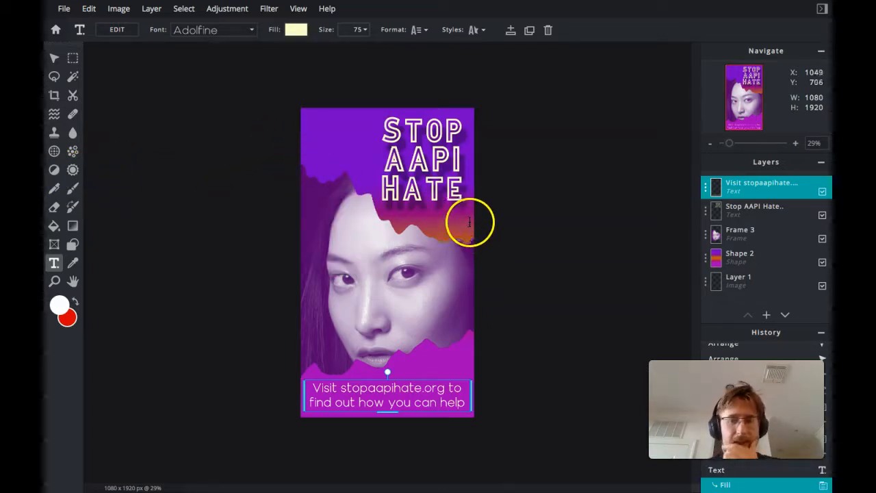
Turn on a background behind the call-to-action text and apply it per line.
left_click(430, 33)
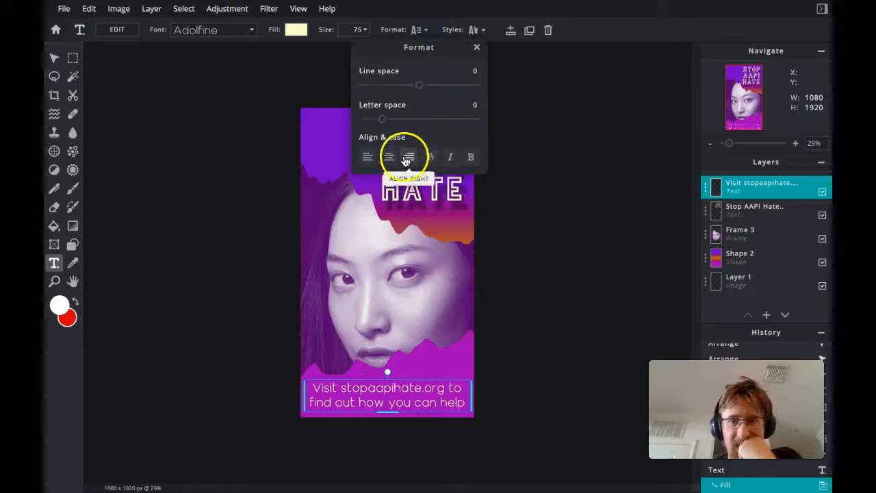
left_click(471, 30)
left_click(472, 29)
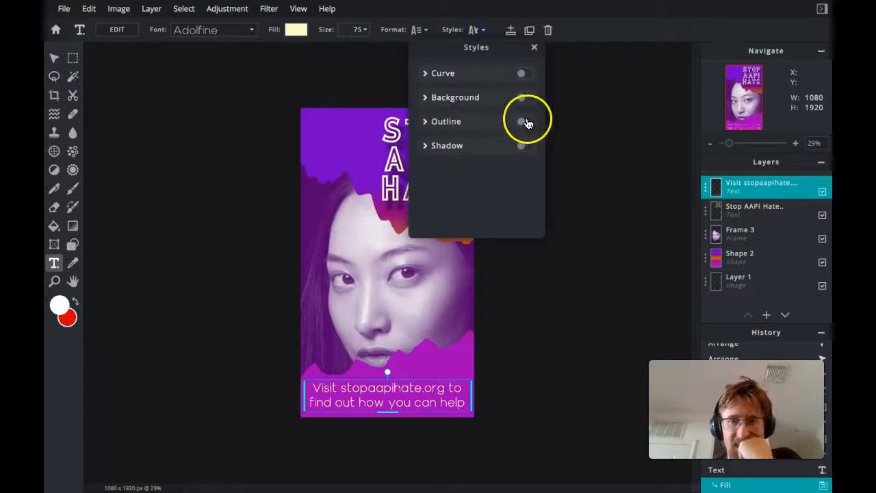
left_click(523, 99)
left_click(479, 190)
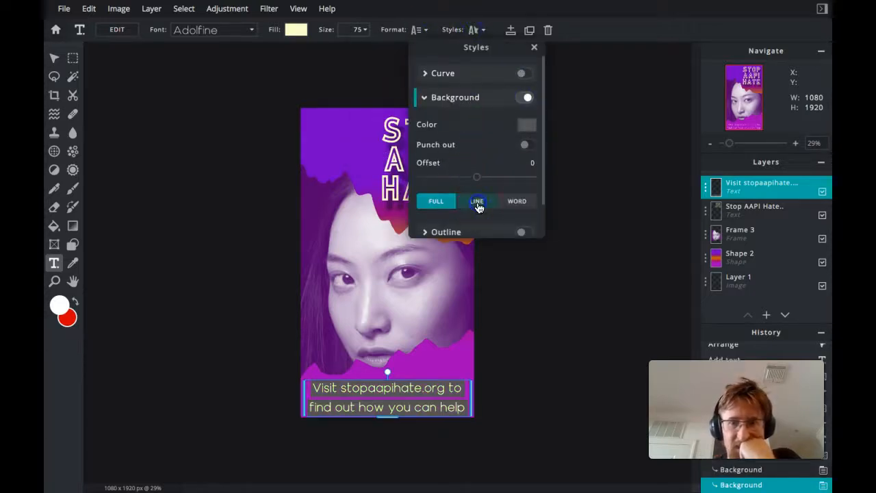
Set the call-to-action text's line background to the dark purple #491F6C sampled from the poster's edge.
left_click(385, 376)
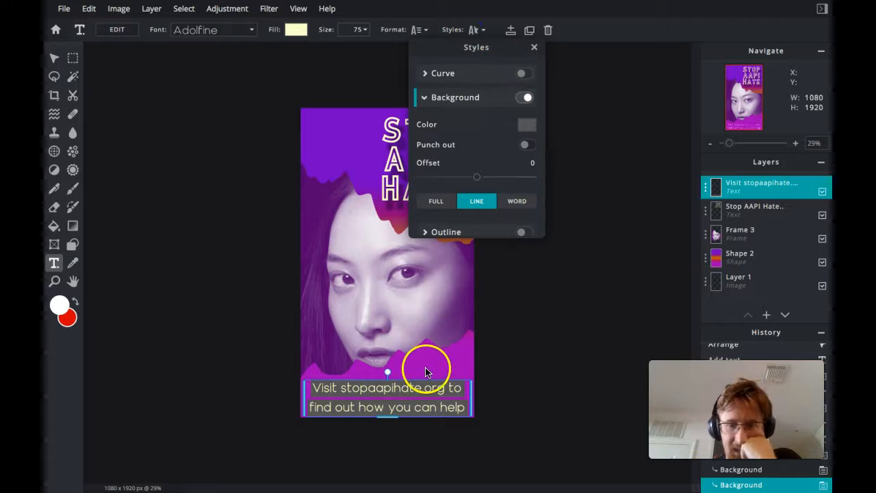
left_click(424, 367)
double_click(397, 400)
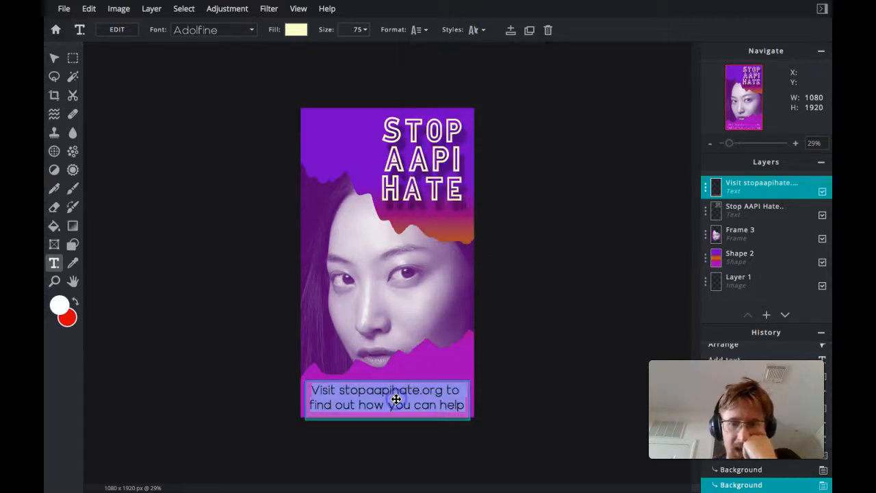
left_click(481, 32)
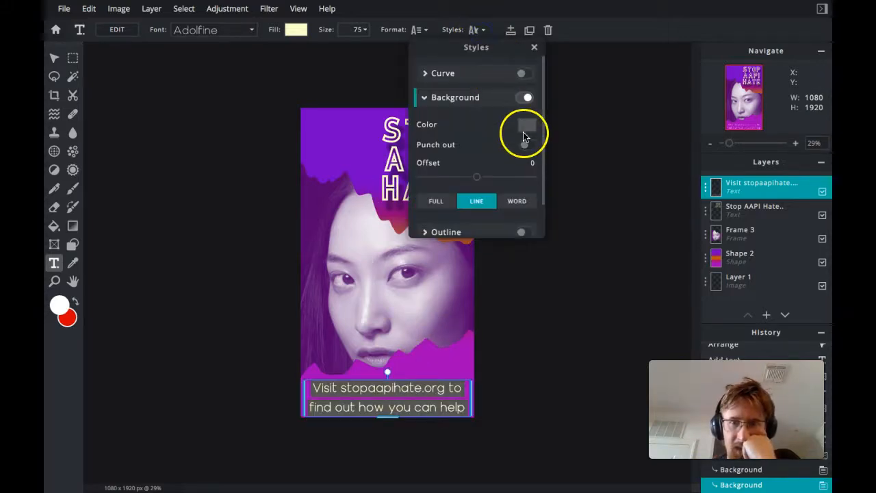
left_click(527, 129)
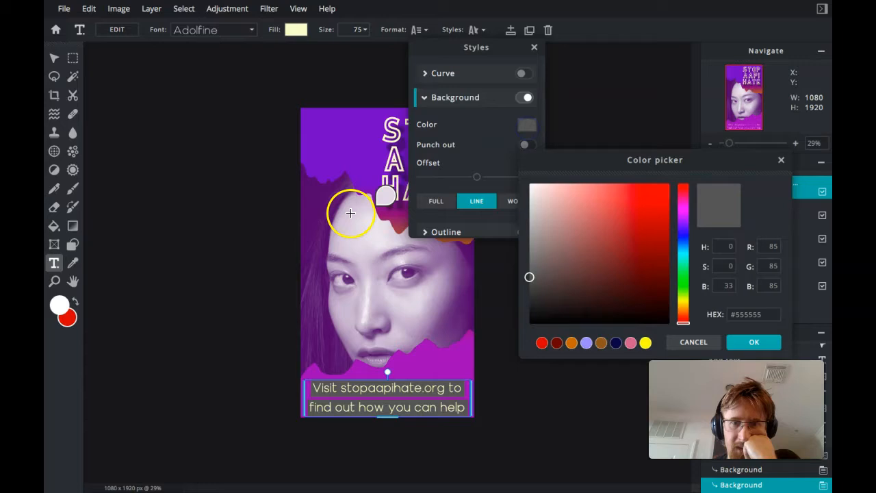
left_click(302, 209)
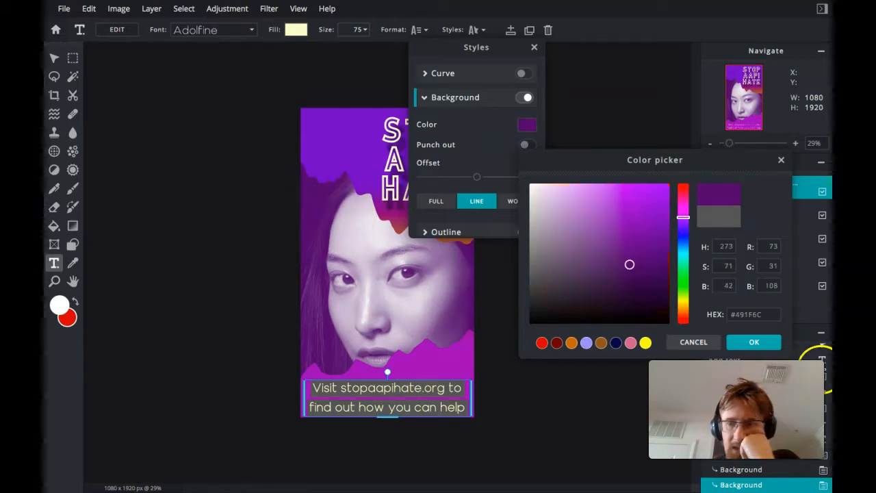
left_click(753, 340)
left_click(395, 381)
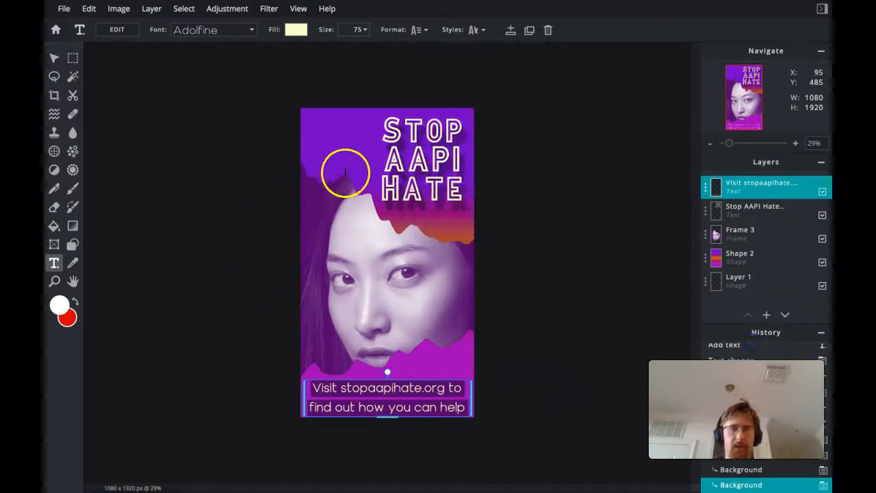
Move the portrait frame and the call-to-action text slightly upward on the poster.
left_click(351, 274)
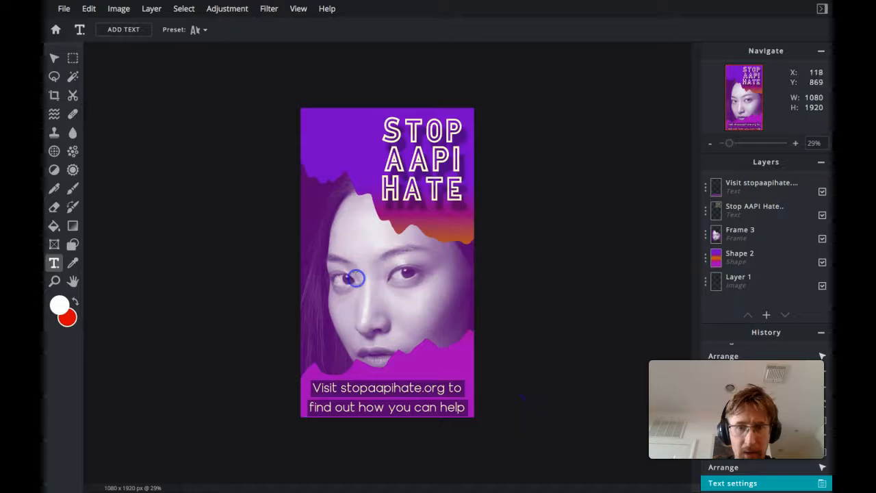
left_click(55, 59)
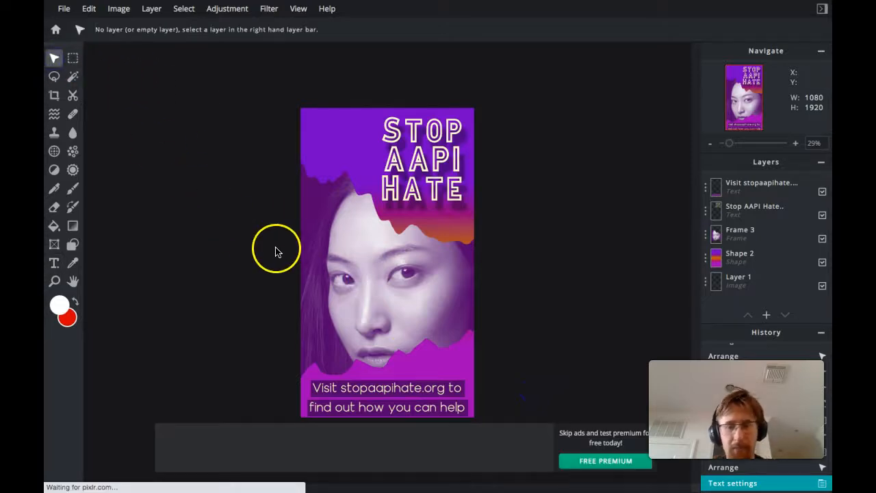
left_click(322, 264)
left_click(421, 386)
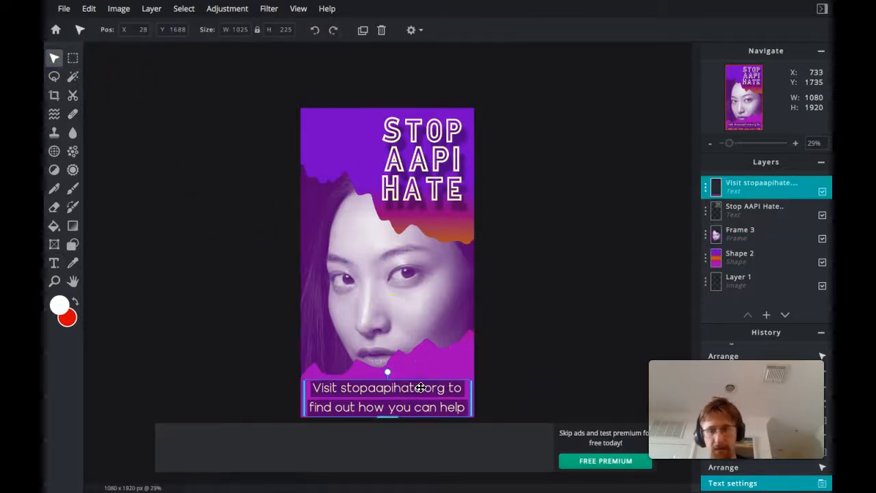
left_click_drag(382, 292, 381, 284)
left_click_drag(399, 407, 400, 406)
left_click(502, 360)
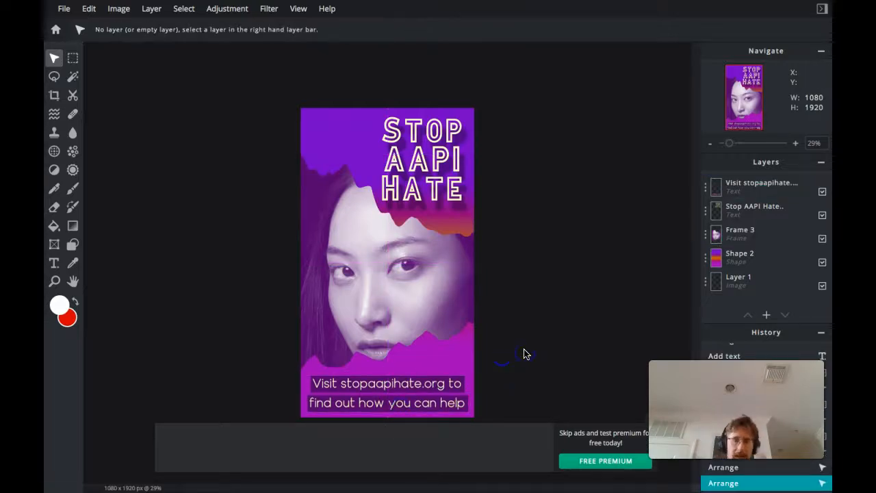
Nudge the "Stop AAPI Hate" headline slightly upward and leave all layers deselected.
left_click(420, 186)
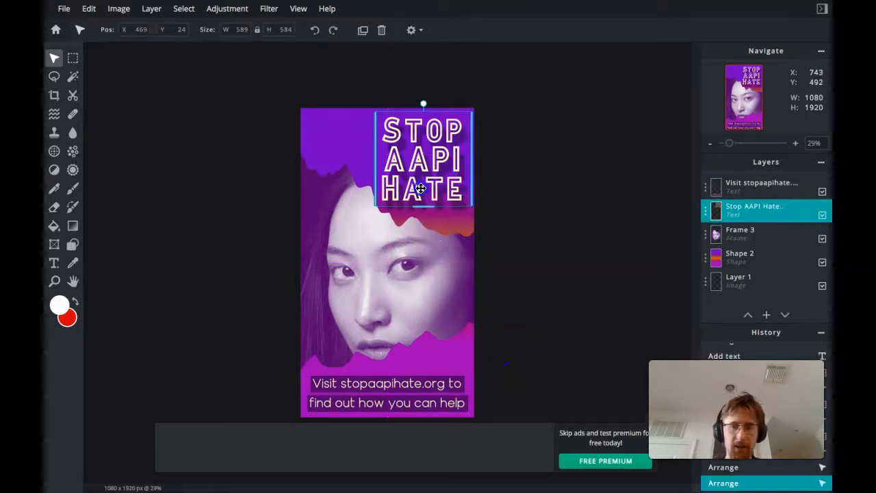
left_click(378, 260)
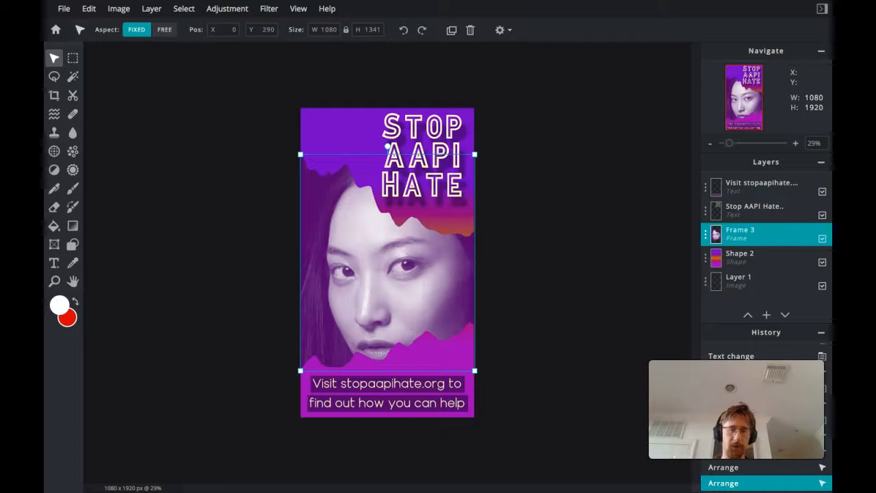
key("Escape")
left_click(108, 437)
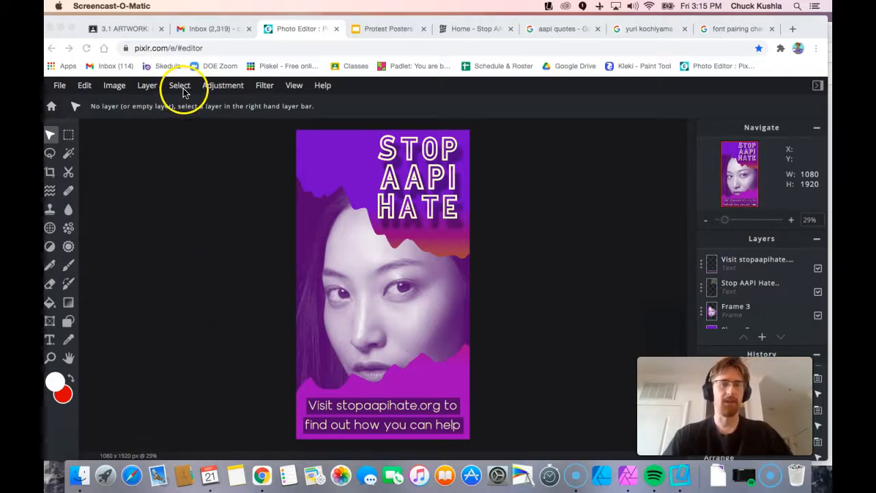
Open the overlay collection for adding an element layer to the poster.
left_click(152, 87)
left_click(152, 89)
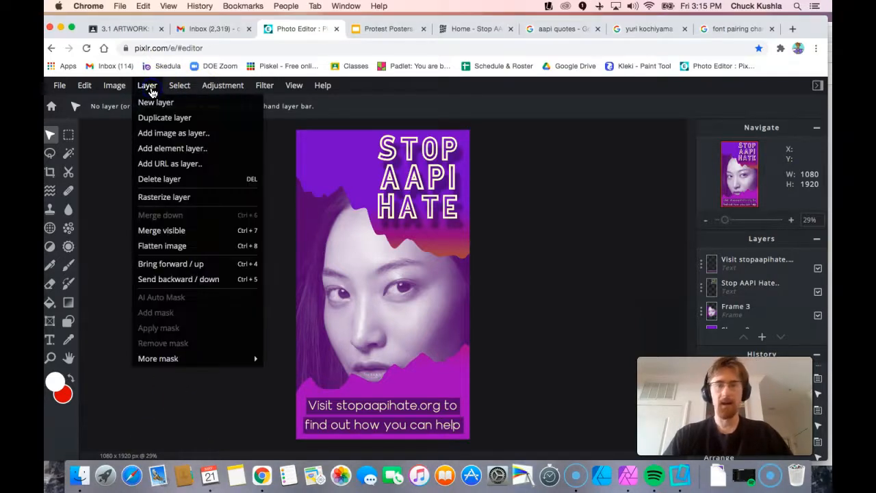
left_click(200, 149)
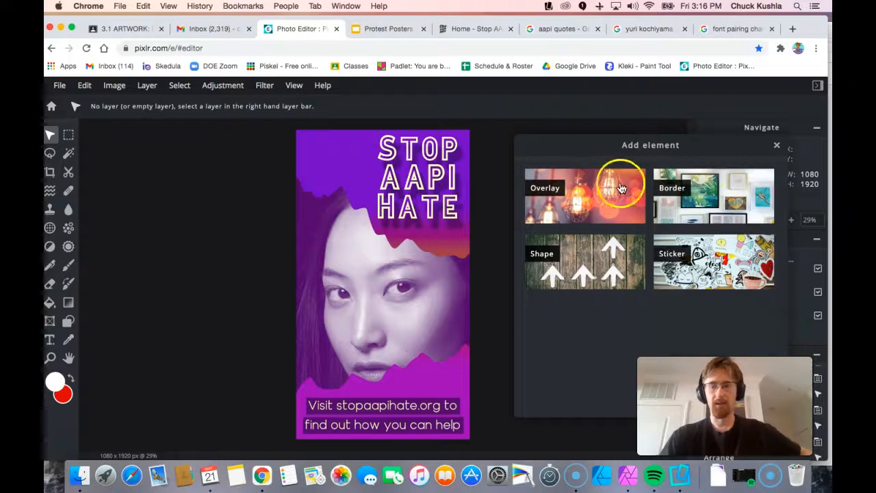
left_click(604, 197)
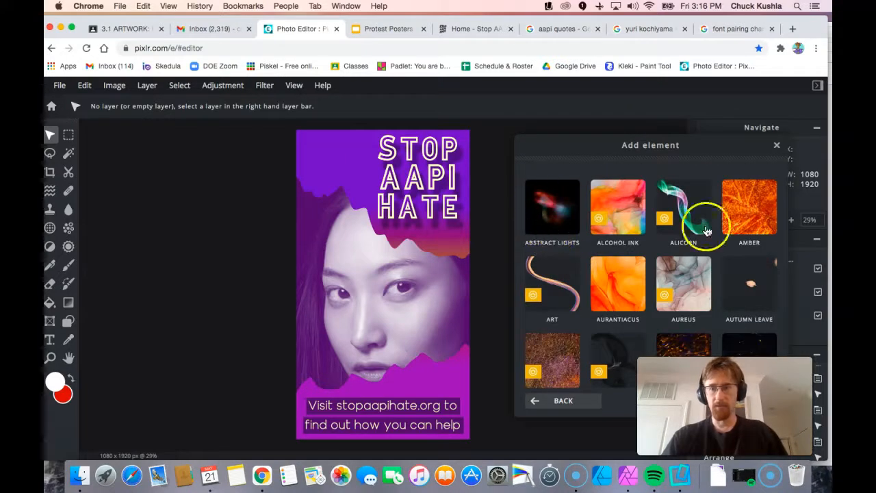
Try the third Amber overlay across the poster with its transparency at 50.
left_click(750, 216)
left_click(574, 308)
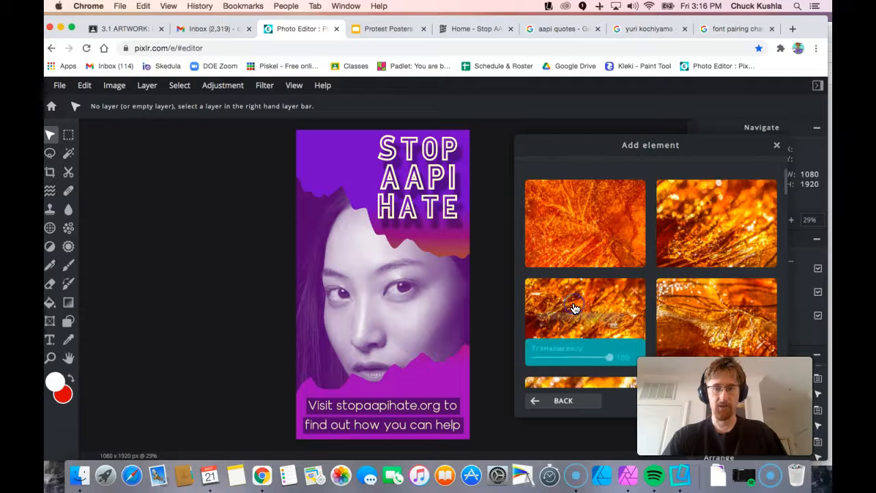
left_click_drag(609, 356, 573, 357)
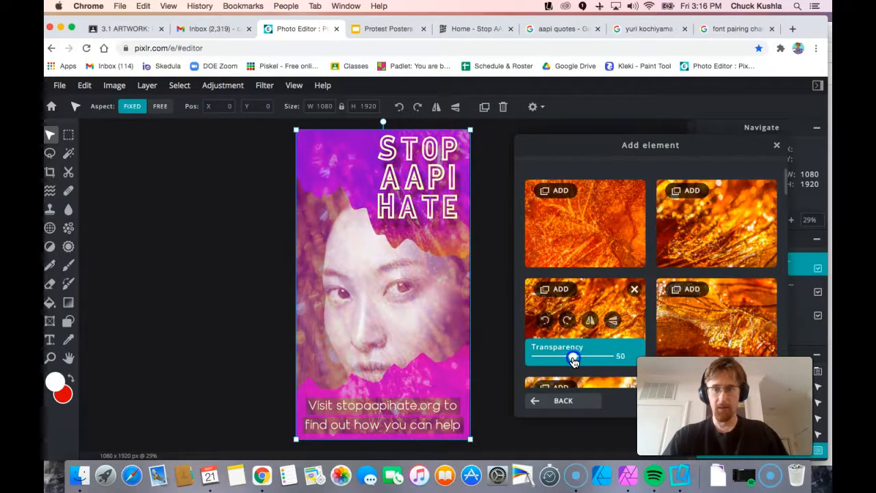
left_click(563, 401)
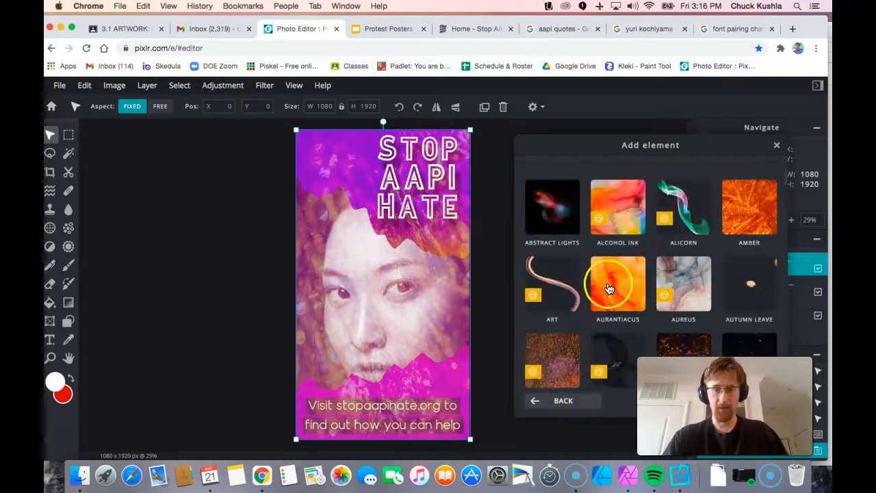
Apply the green and yellow Abstract Lights overlay to the poster, and open the border collection.
scroll(586, 313, "down", 5)
scroll(600, 283, "up", 5)
left_click(558, 218)
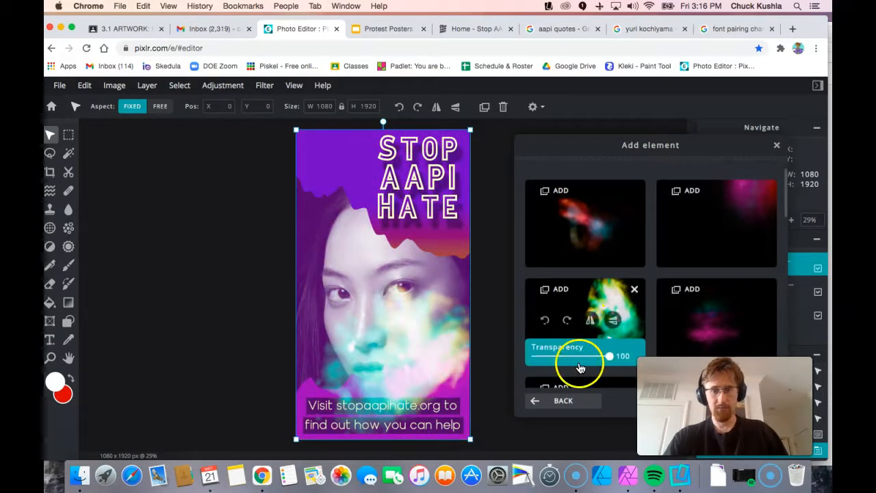
left_click(573, 405)
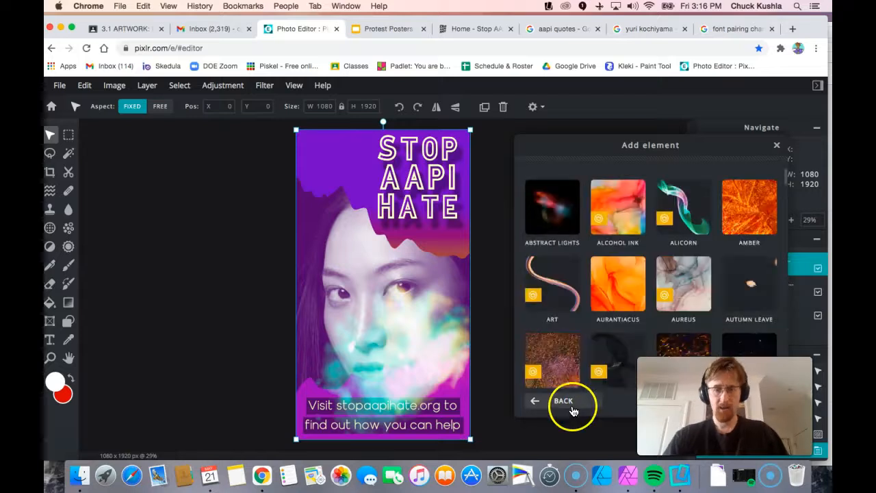
left_click(570, 403)
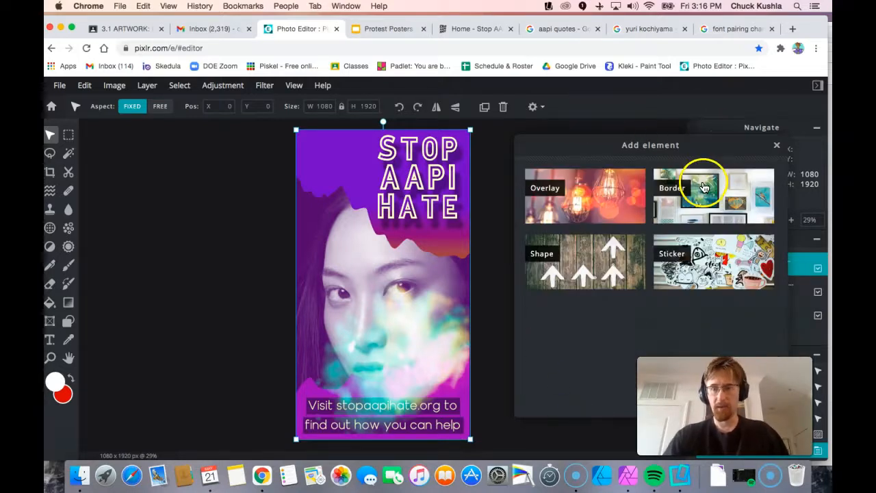
left_click(703, 187)
Try the third Art Deco border around the poster.
left_click(561, 220)
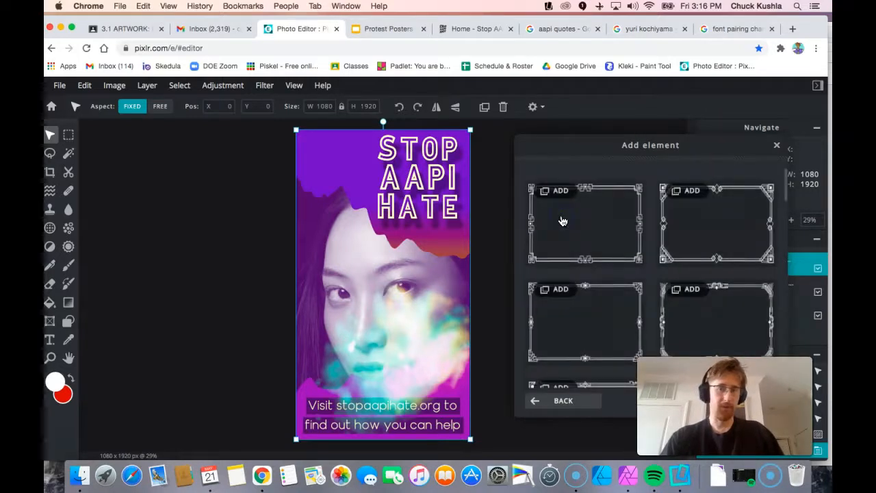
left_click(587, 324)
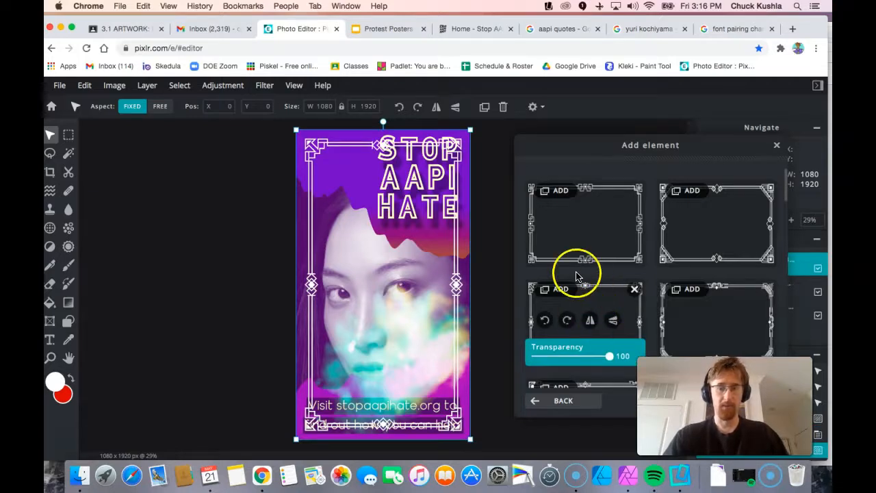
left_click(582, 409)
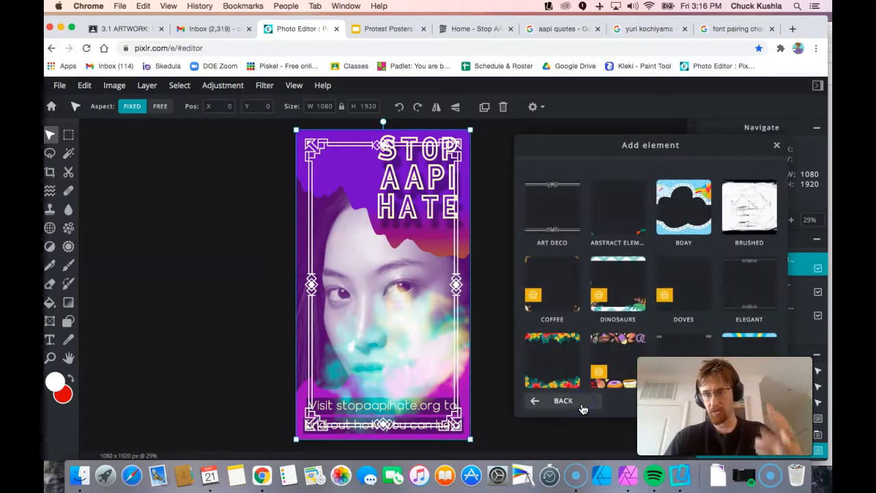
Apply the first Ink border, the one with red and dark edges, keeping the poster in view.
left_click_drag(674, 141, 443, 140)
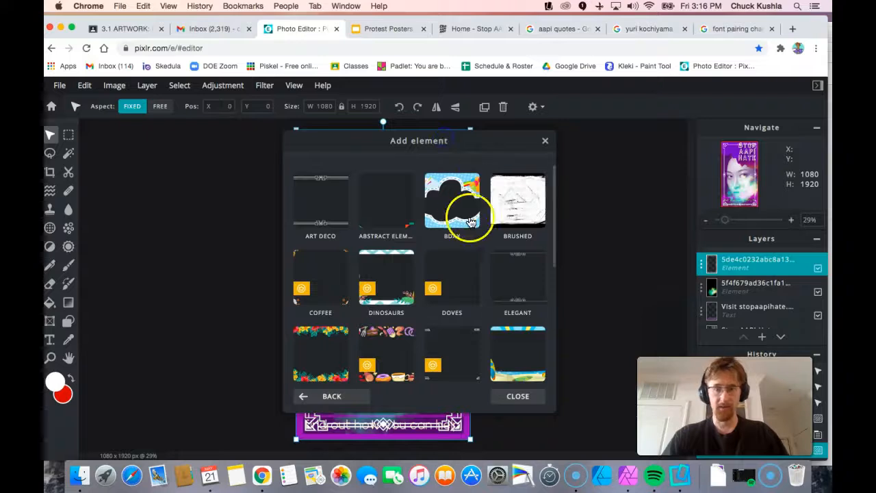
scroll(518, 308, "down", 3)
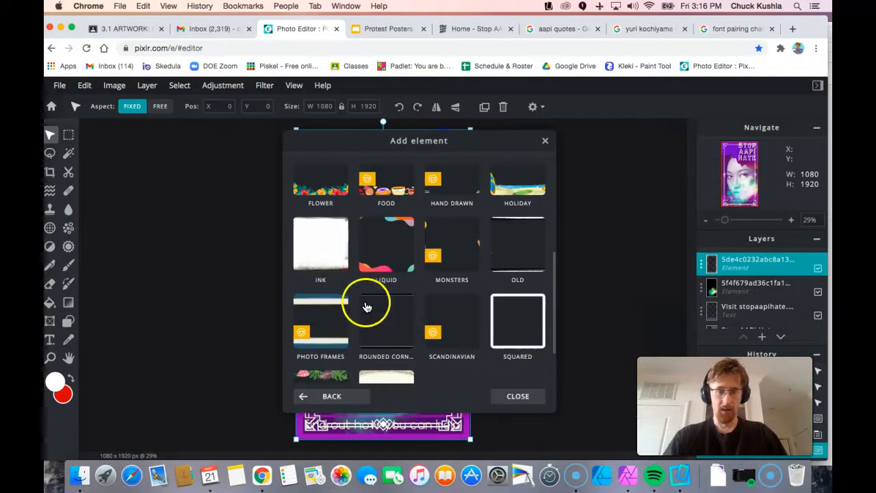
left_click(295, 229)
mouse_move(377, 132)
left_mouse_down()
mouse_move(221, 144)
mouse_move(98, 134)
mouse_move(156, 140)
left_mouse_up()
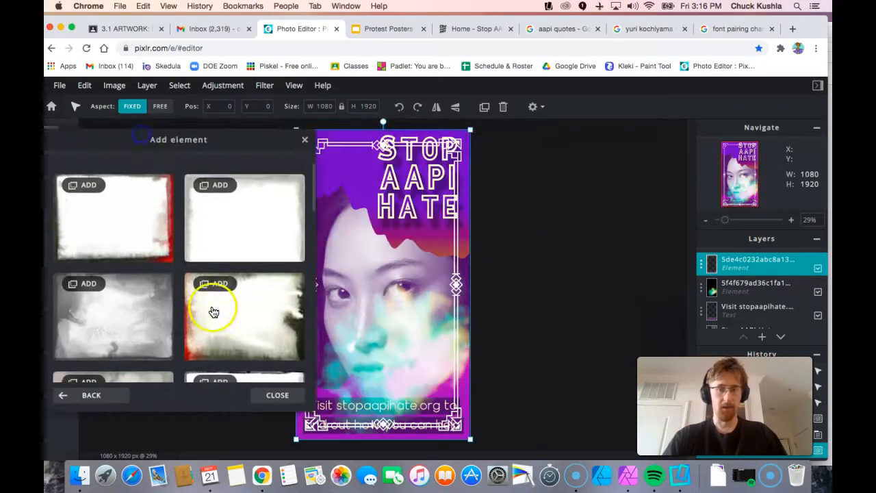
left_click(123, 306)
left_click(130, 235)
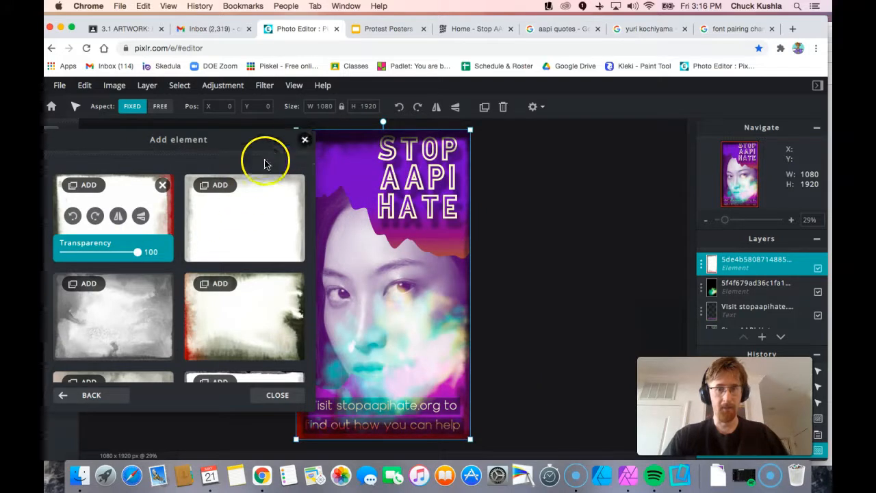
left_click_drag(99, 144, 160, 137)
Add the pink heart with the darker pink outline from the Heart shapes to the poster.
left_click(157, 387)
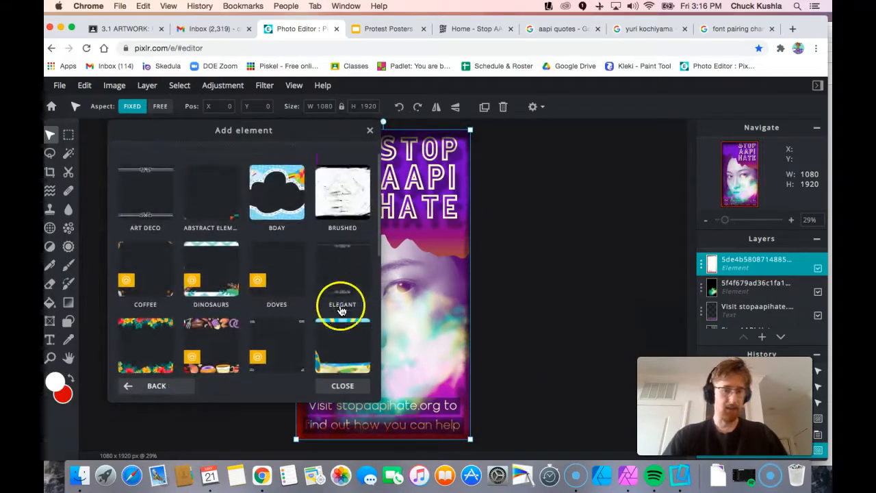
left_click(153, 383)
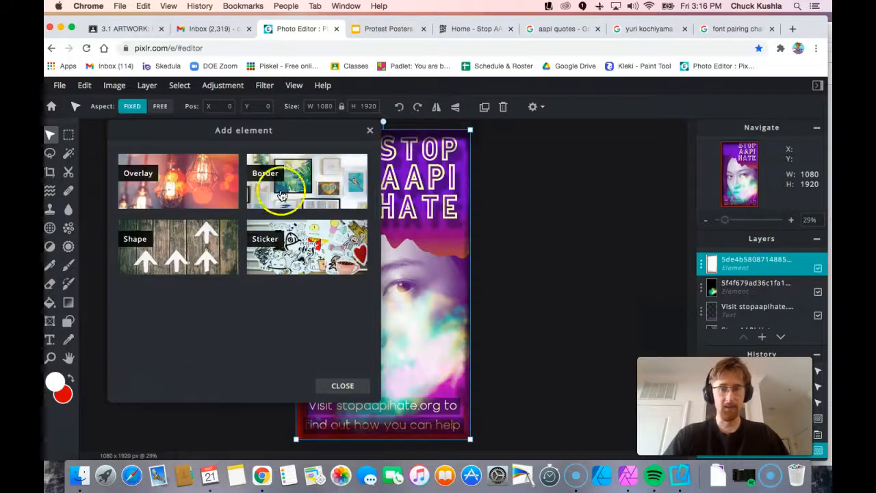
left_click(204, 257)
scroll(254, 319, "down", 1)
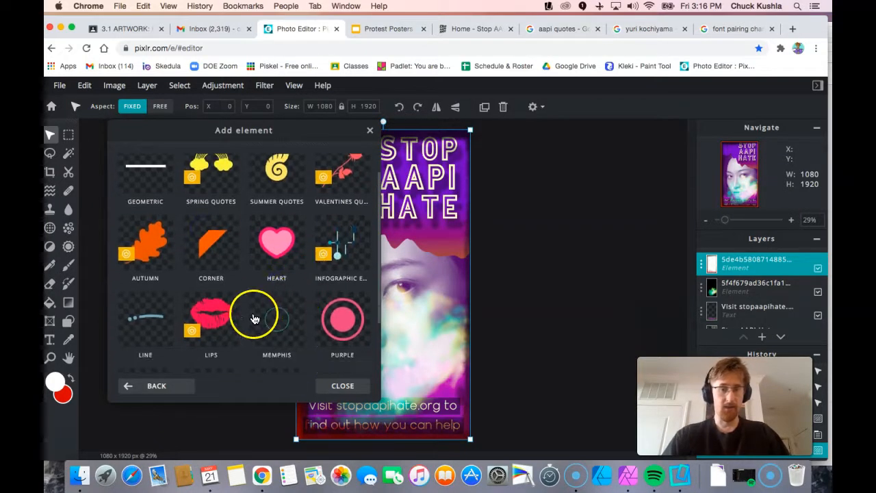
scroll(254, 319, "down", 3)
scroll(220, 240, "up", 4)
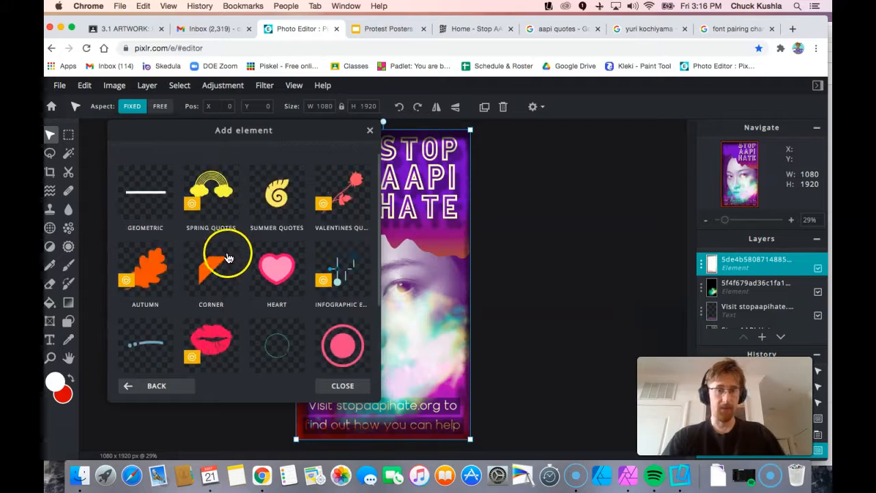
left_click(273, 263)
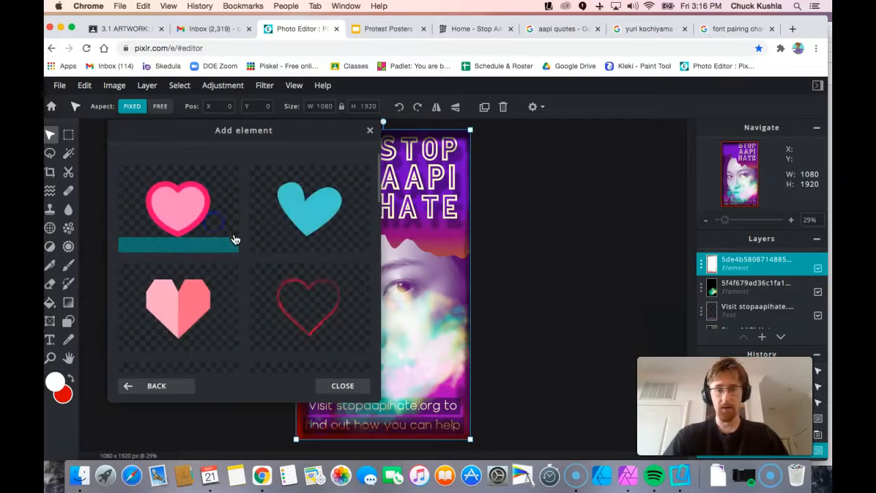
left_click_drag(283, 132, 781, 201)
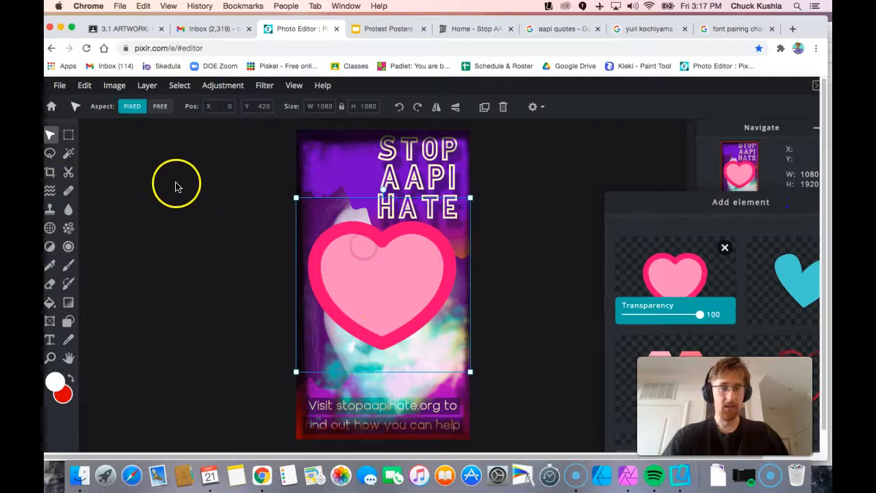
Close the element browser and delete the Ink border and the Abstract Lights overlay layers from the poster.
left_click(737, 198)
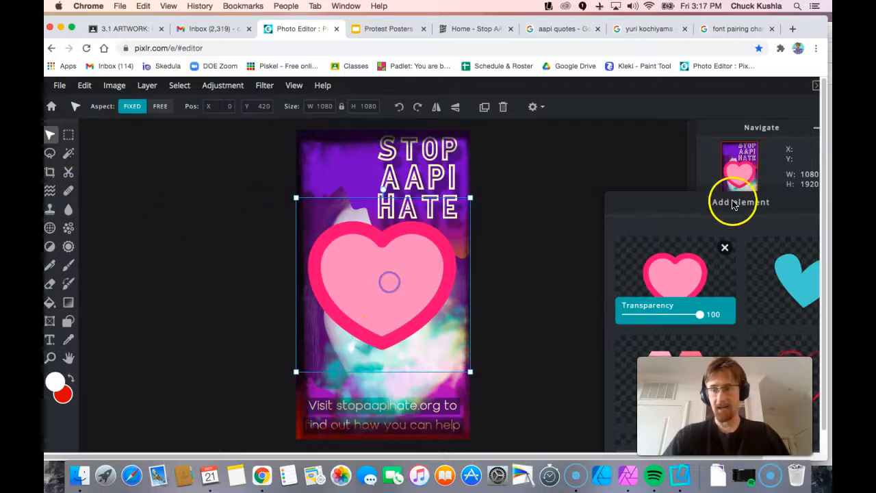
left_click(565, 172)
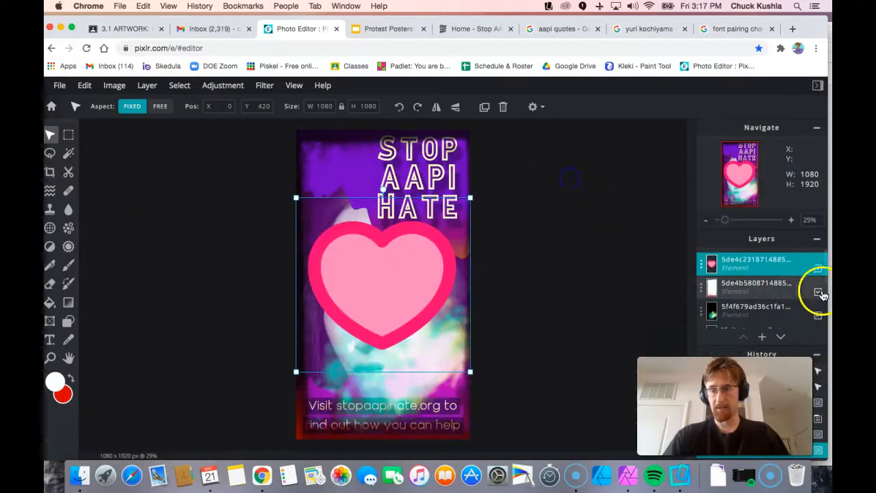
left_click(788, 287)
key("Delete")
left_click(776, 293)
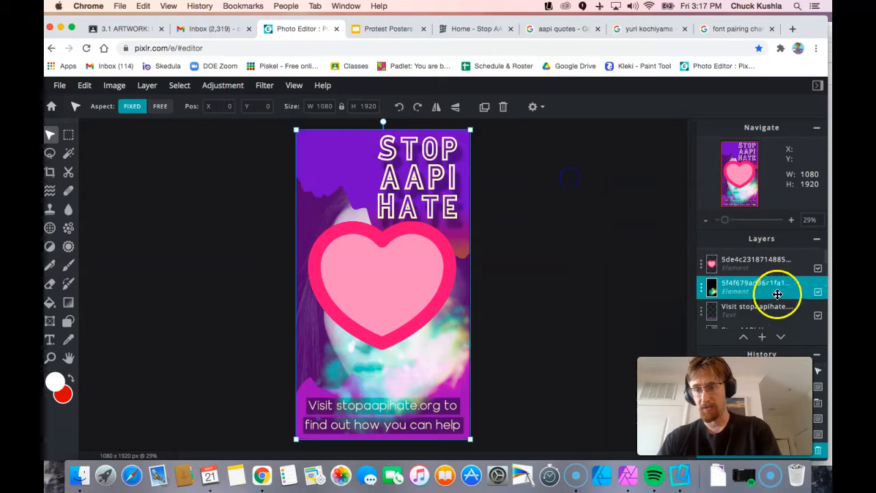
key("Delete")
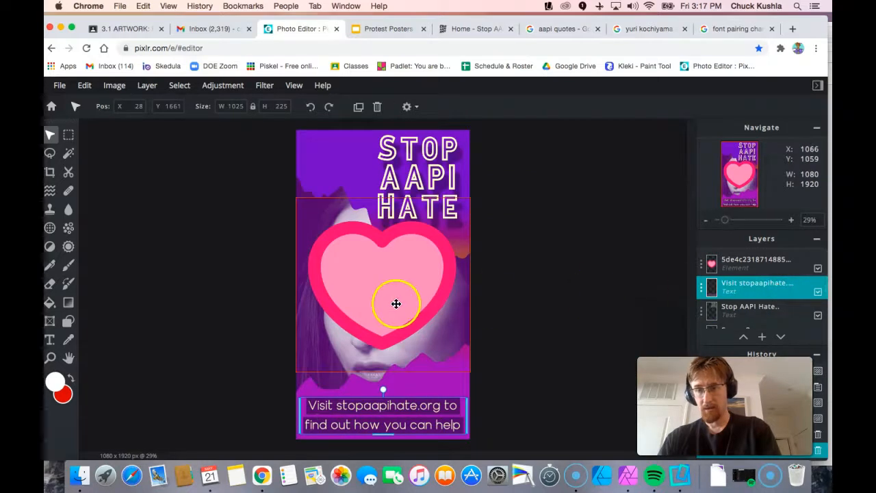
Shrink the pink heart to about 747 x 747 px and move it over the "Stop AAPI Hate" title.
left_click(338, 289)
left_click_drag(384, 288, 404, 199)
left_click_drag(316, 281, 374, 239)
left_click_drag(408, 186, 391, 195)
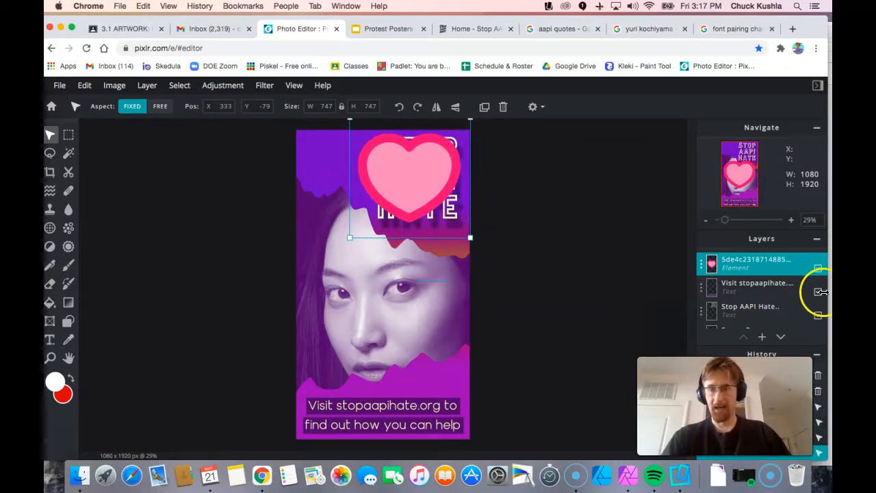
Reorder the heart layer beneath both text layers and move the heart behind the call to action at about X 404, Y 1290.
left_click_drag(723, 406, 597, 395)
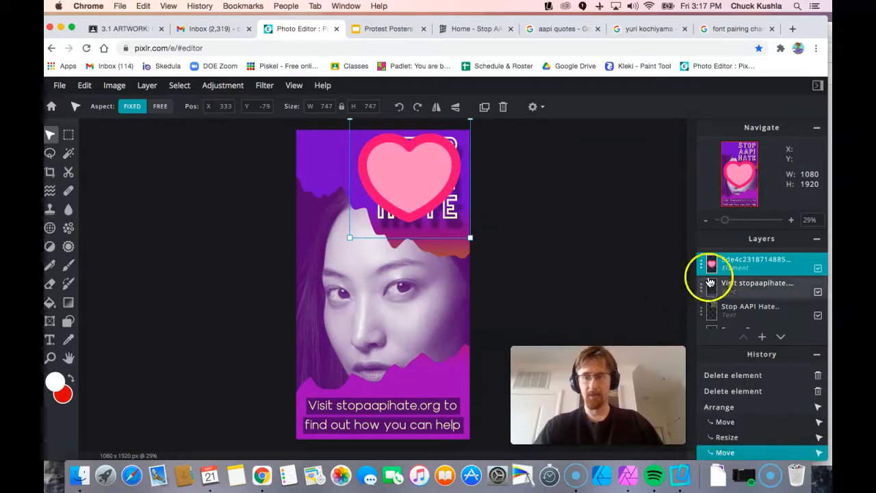
left_click_drag(743, 261, 739, 293)
left_click_drag(742, 262, 711, 313)
left_click_drag(357, 171, 368, 391)
left_click(755, 303)
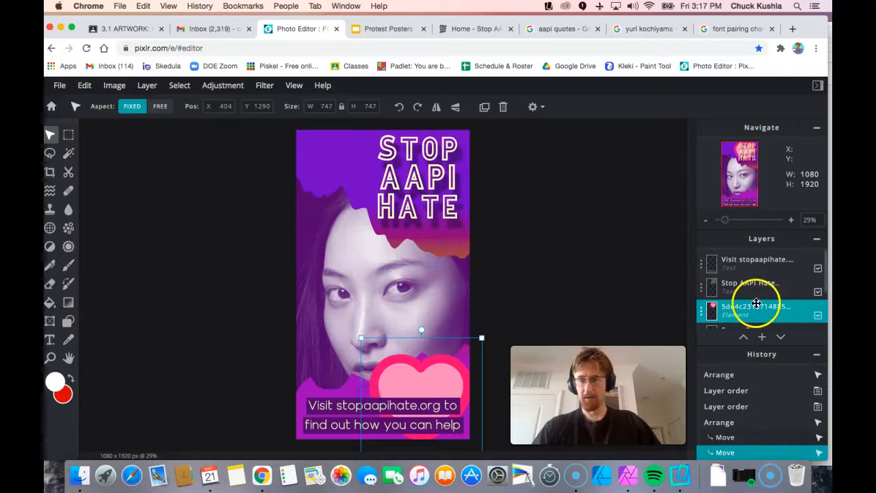
left_click(504, 311)
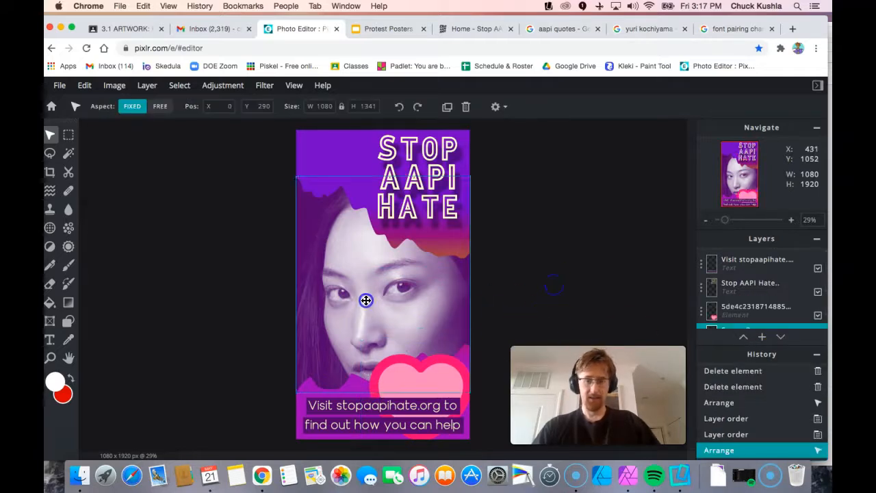
left_click(419, 294)
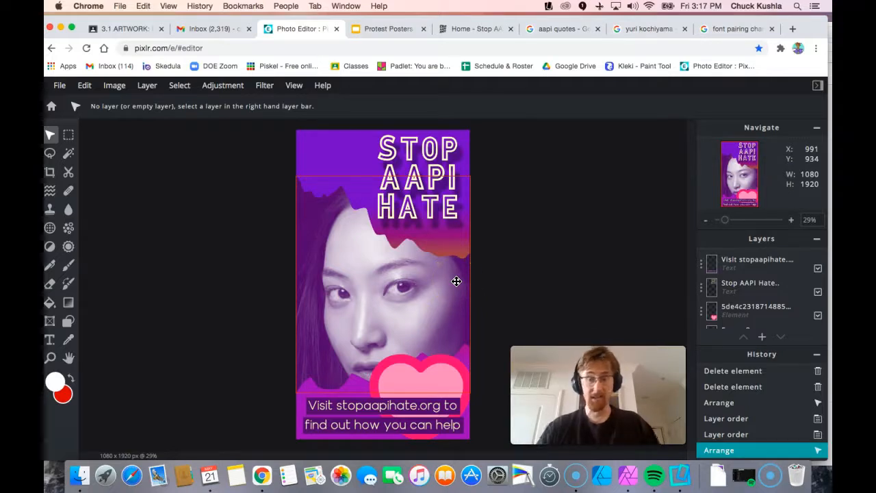
Quick export the whole poster image as a PNG.
left_click(60, 89)
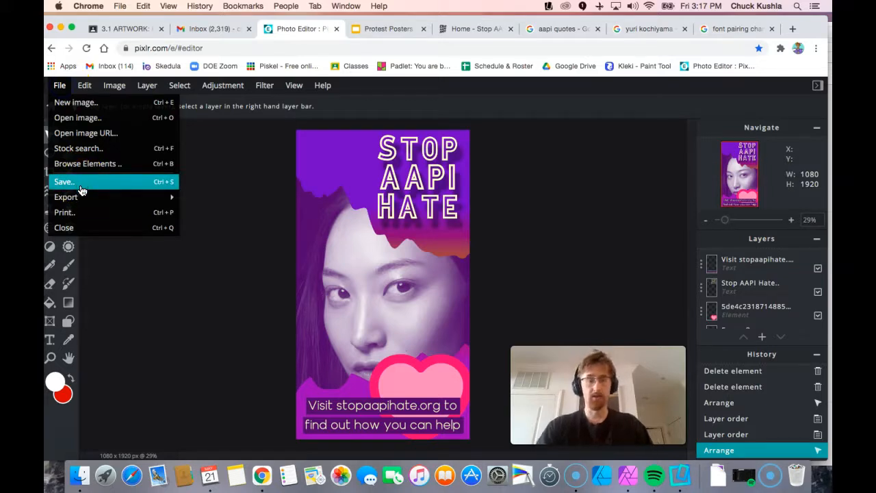
mouse_move(84, 197)
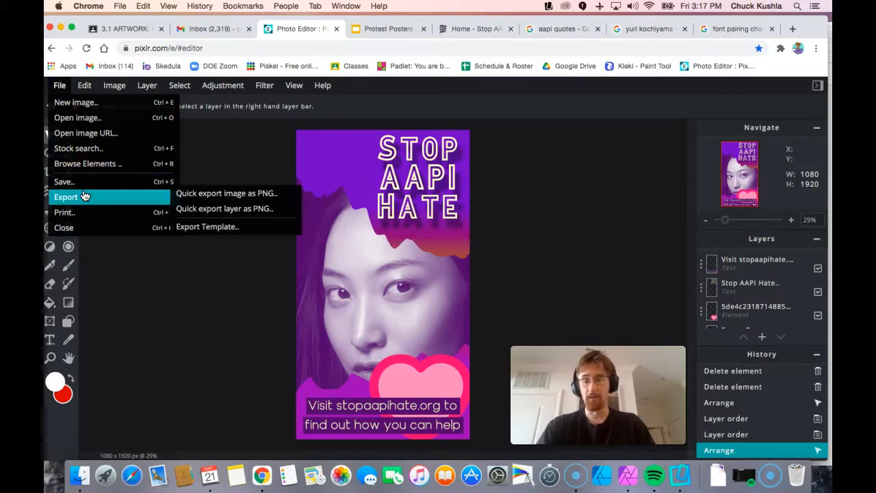
left_click(90, 195)
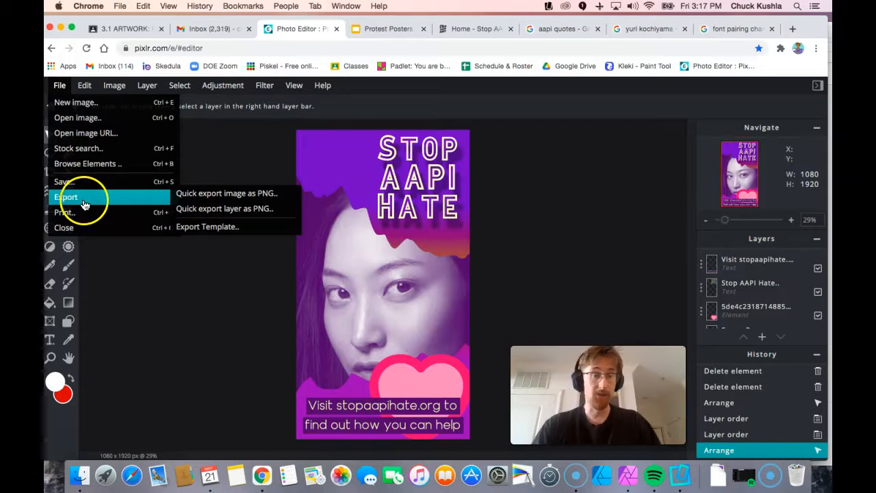
left_click(213, 199)
left_click(59, 85)
left_click(61, 89)
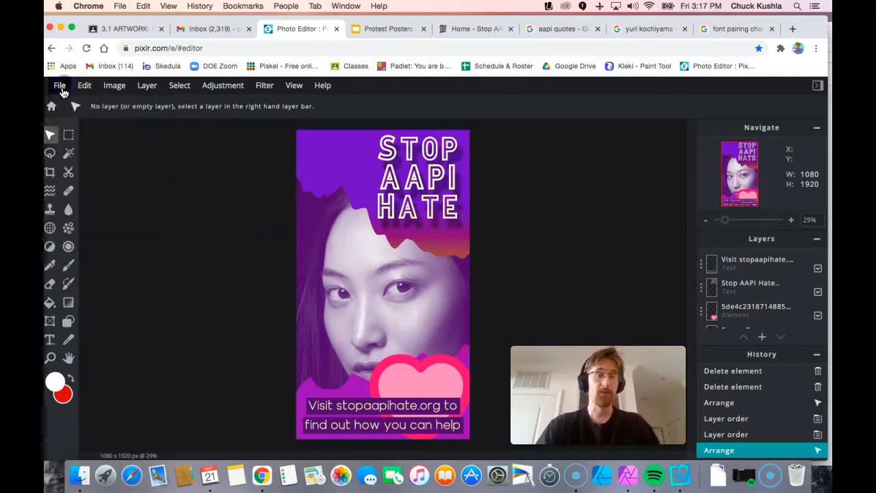
left_click(61, 90)
left_click(97, 203)
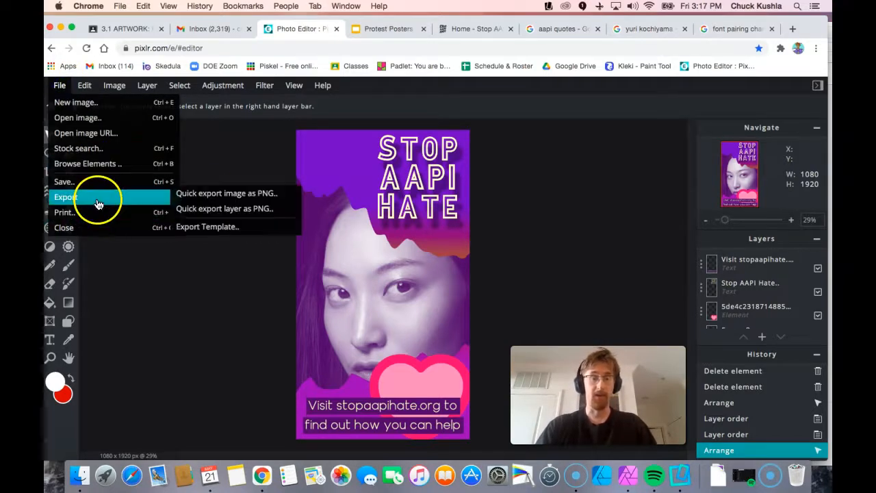
left_click(226, 193)
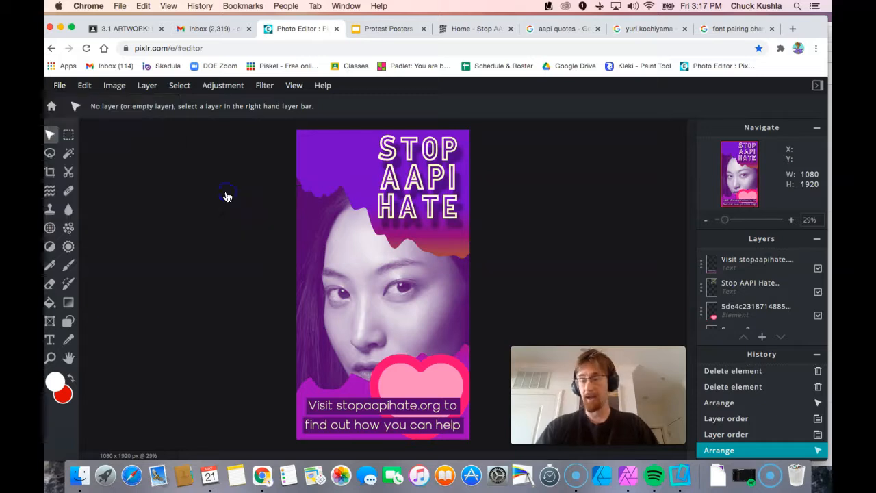